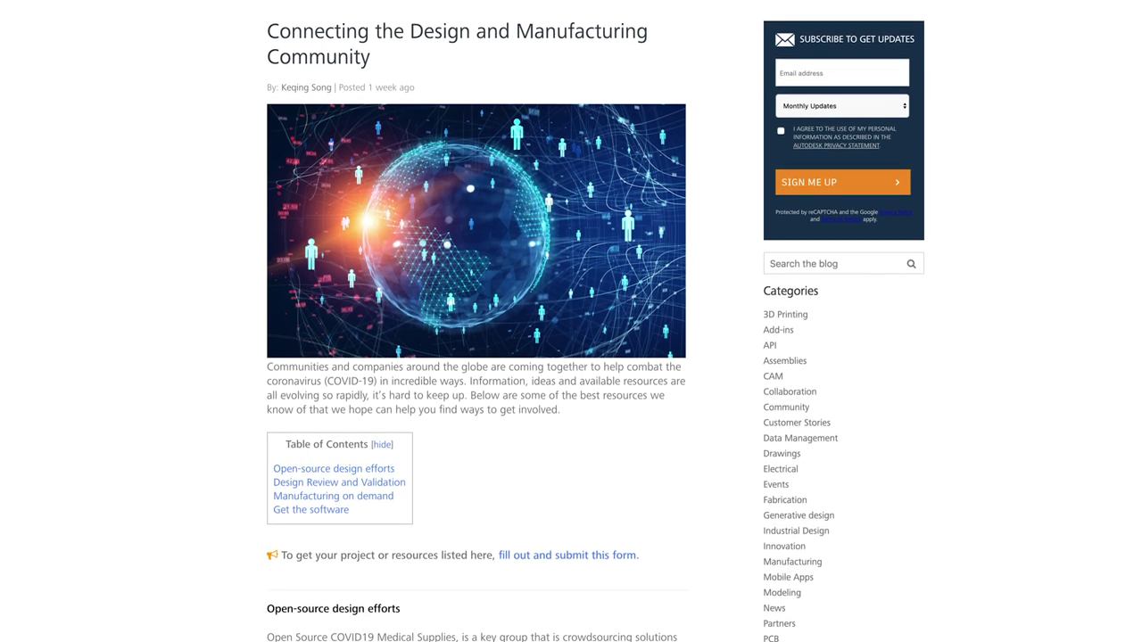
Trim the parallel toolpath with a polygon around the right cavity, keeping Outside boundary
{"action": "scroll", "coordinate": [571, 357], "scroll_direction": "down", "scroll_amount": 3}
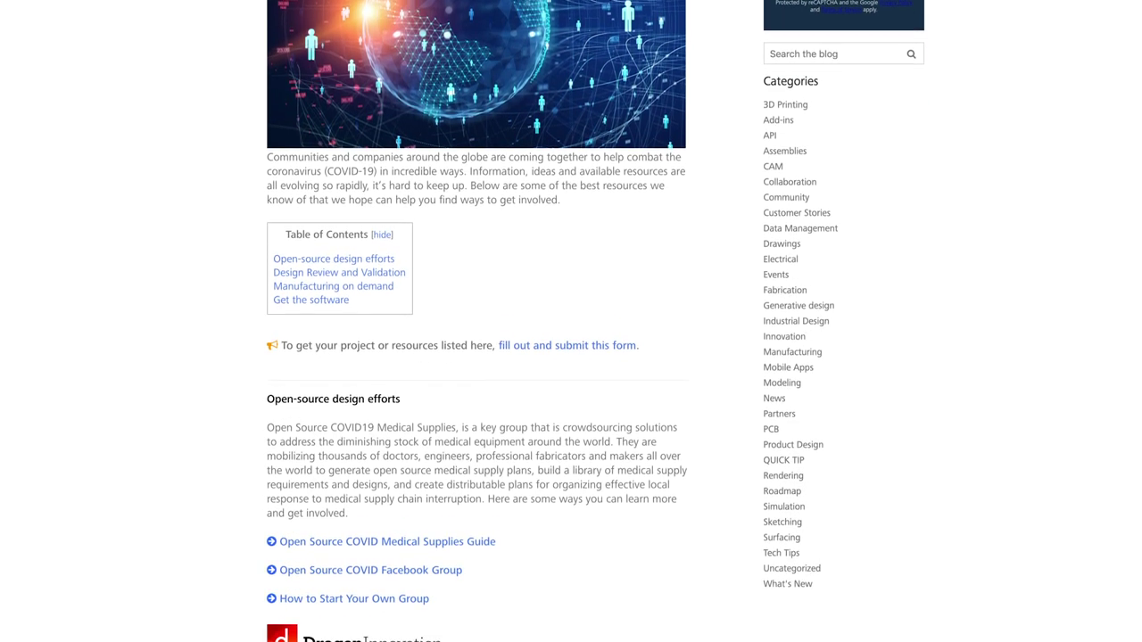
{"action": "scroll", "coordinate": [571, 357], "scroll_direction": "down", "scroll_amount": 3}
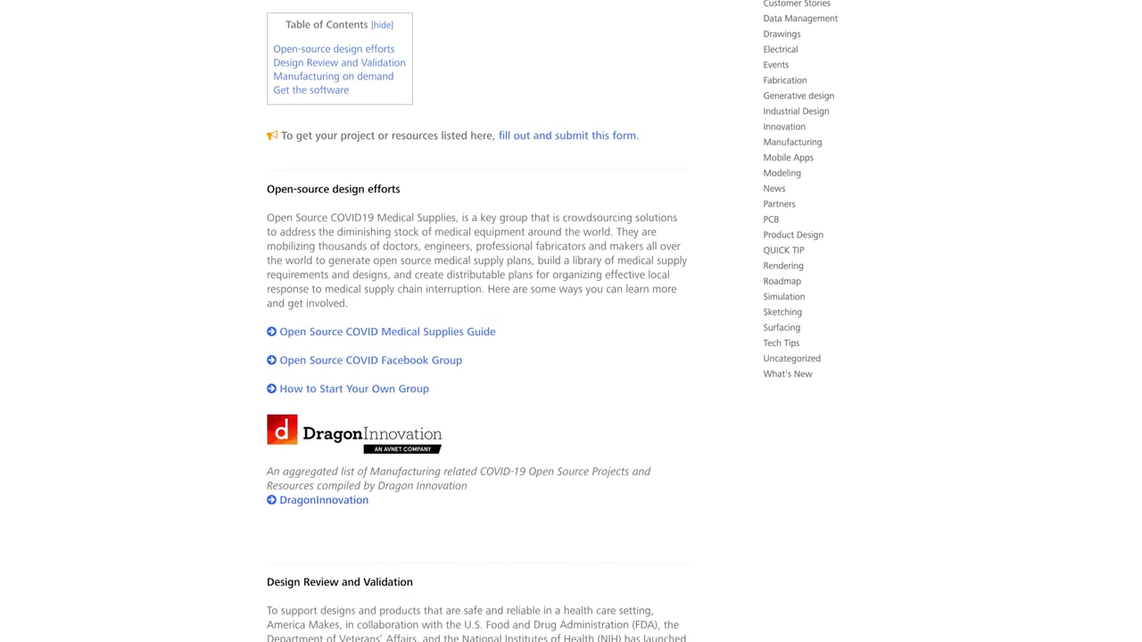
{"action": "scroll", "coordinate": [571, 356], "scroll_direction": "down", "scroll_amount": 2}
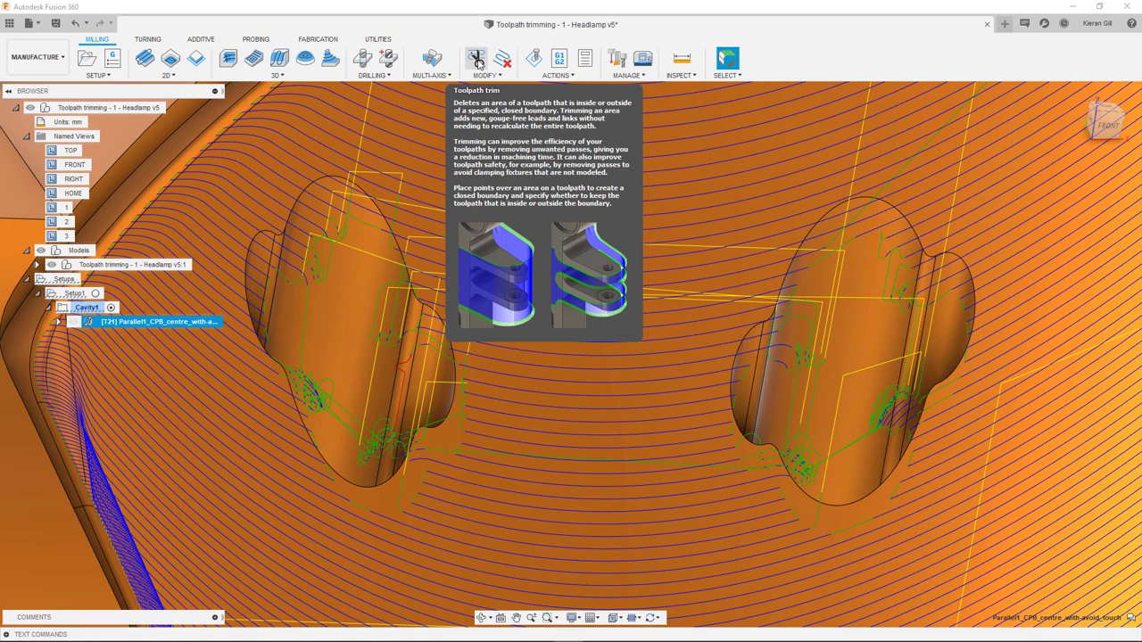
{"action": "left_click", "coordinate": [478, 60]}
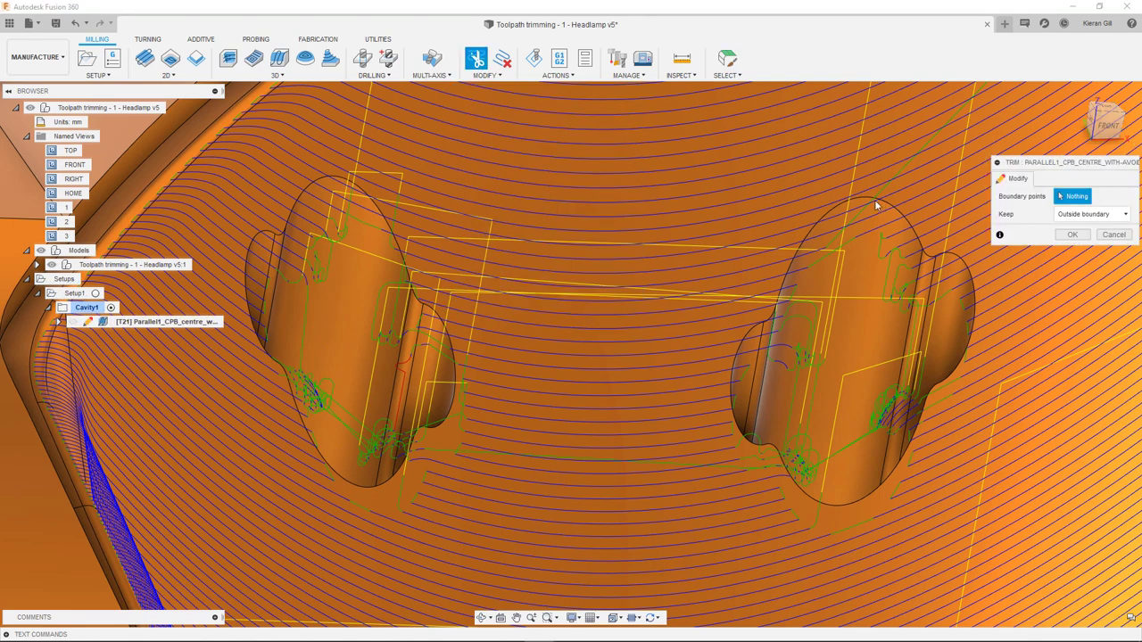
{"action": "left_click", "coordinate": [840, 201]}
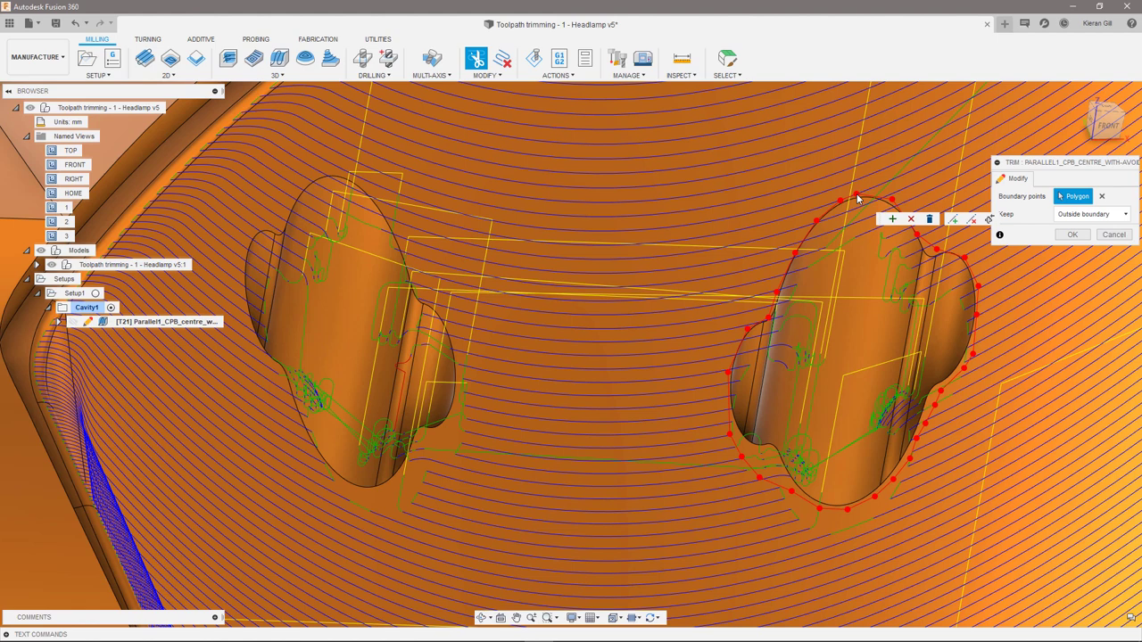
{"action": "middle_click_drag", "start_coordinate": [883, 216], "coordinate": [951, 193], "text": "shift"}
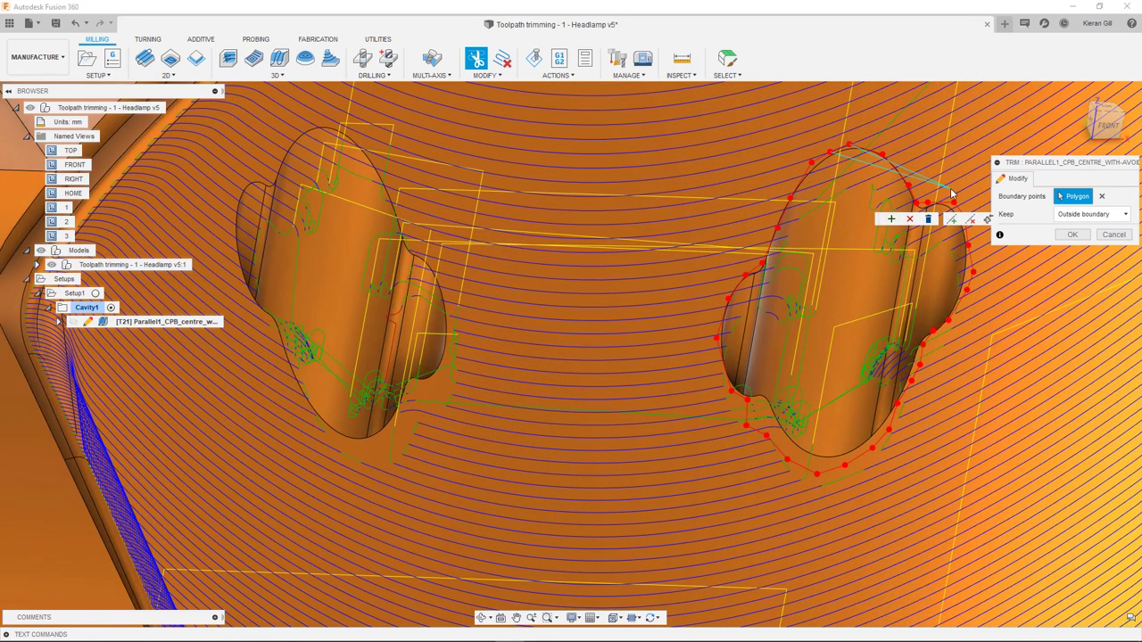
{"action": "middle_click_drag", "start_coordinate": [951, 193], "coordinate": [897, 225], "text": "shift"}
{"action": "left_click", "coordinate": [1092, 214]}
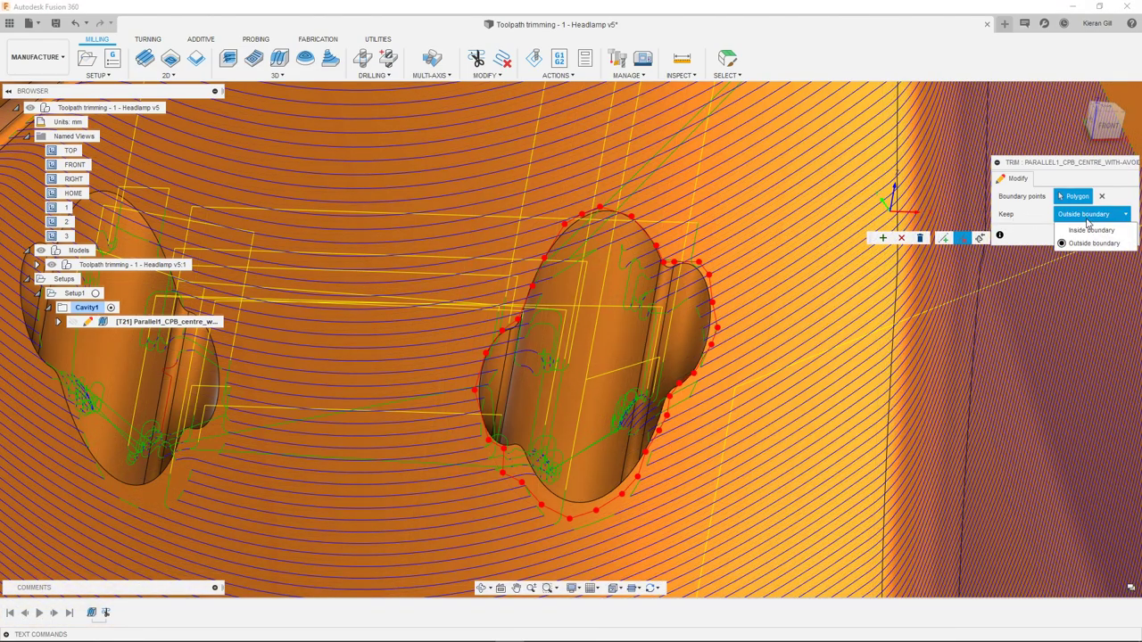
{"action": "left_click", "coordinate": [1090, 236]}
{"action": "left_click", "coordinate": [1072, 235]}
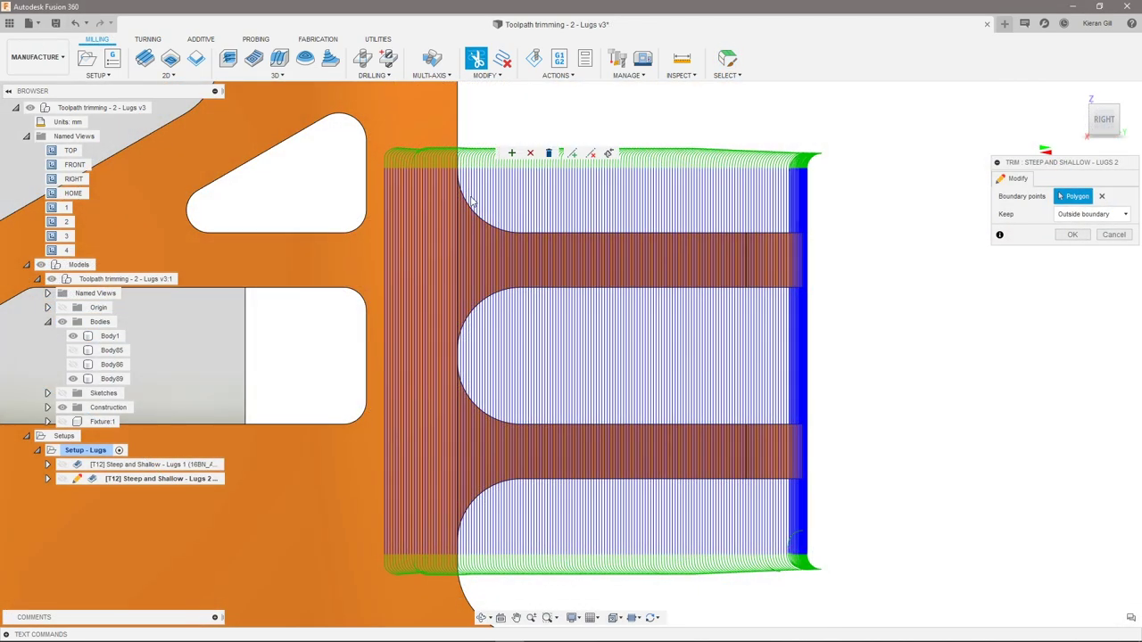
Draw a closed polygon trim boundary around the lugs
{"action": "left_click", "coordinate": [497, 220]}
{"action": "left_click", "coordinate": [549, 228]}
{"action": "left_click", "coordinate": [824, 230]}
{"action": "left_click", "coordinate": [825, 295]}
{"action": "left_click", "coordinate": [511, 295]}
{"action": "left_click", "coordinate": [543, 415]}
{"action": "left_click", "coordinate": [818, 490]}
{"action": "left_click", "coordinate": [444, 134]}
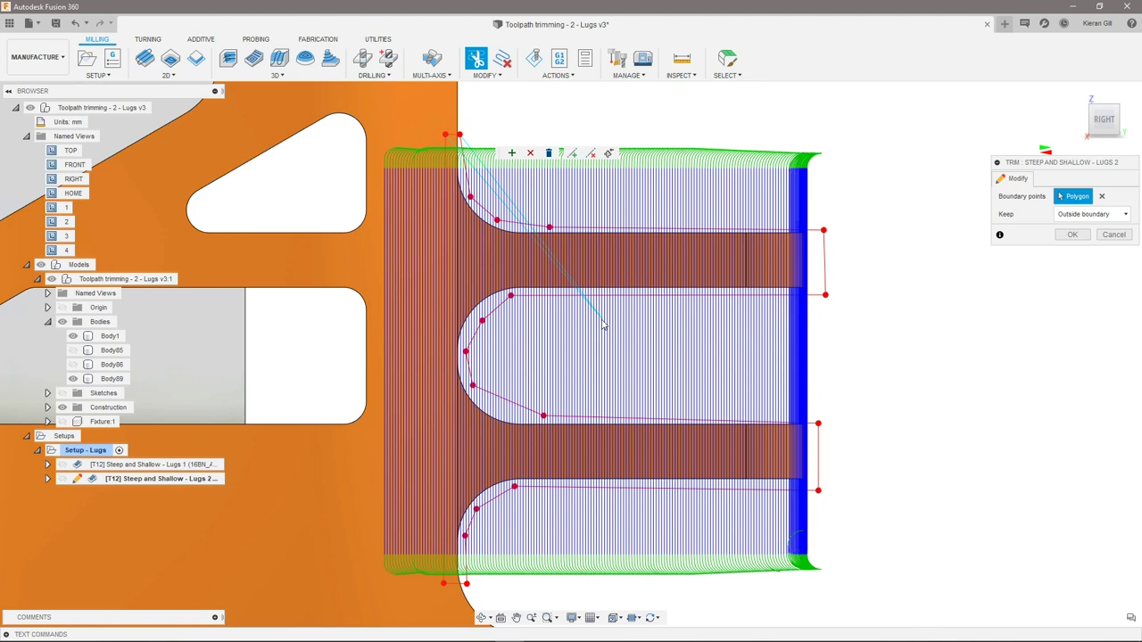
{"action": "key", "text": "Escape"}
Delete the stray bottom boundary point and keep only passes Inside boundary
{"action": "left_click", "coordinate": [520, 407]}
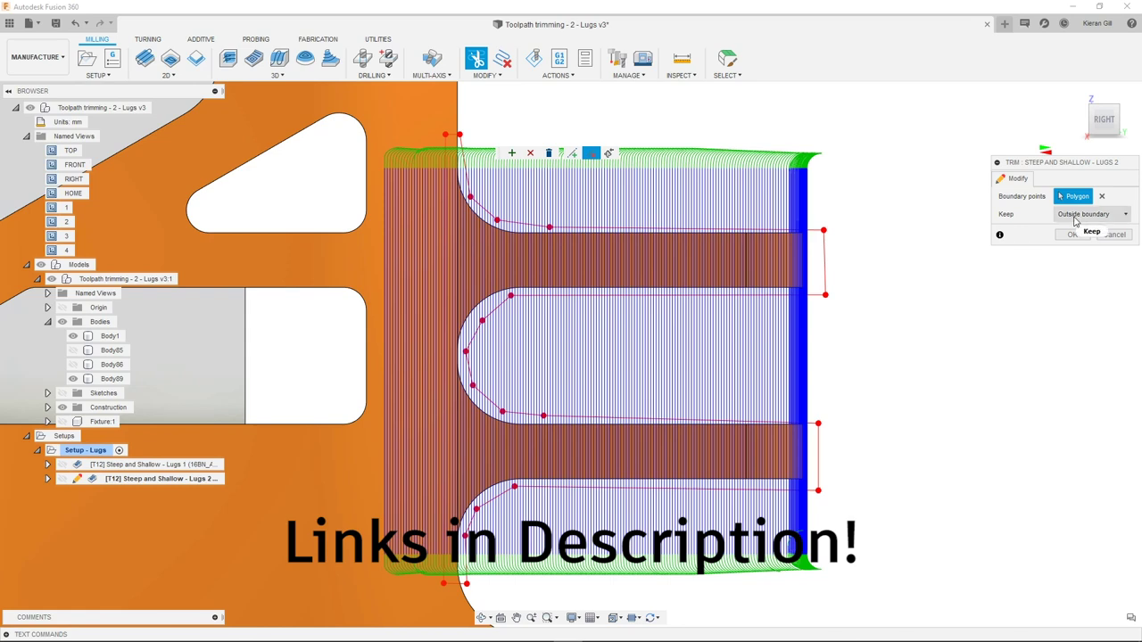
{"action": "left_click", "coordinate": [1092, 215]}
{"action": "left_click", "coordinate": [1084, 226]}
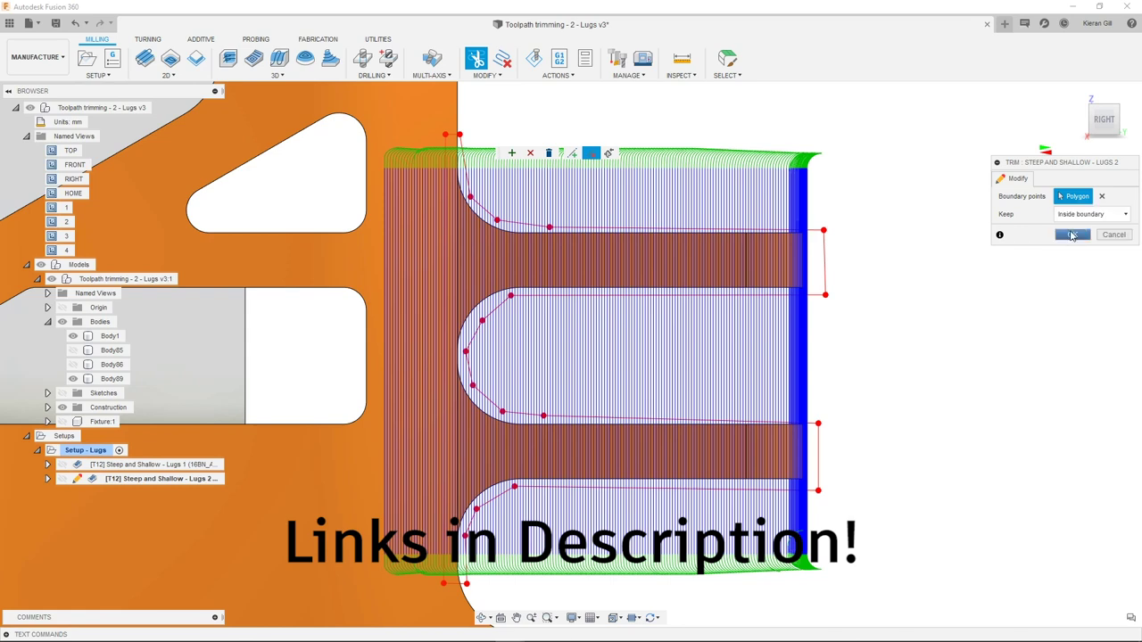
{"action": "left_click", "coordinate": [1073, 234]}
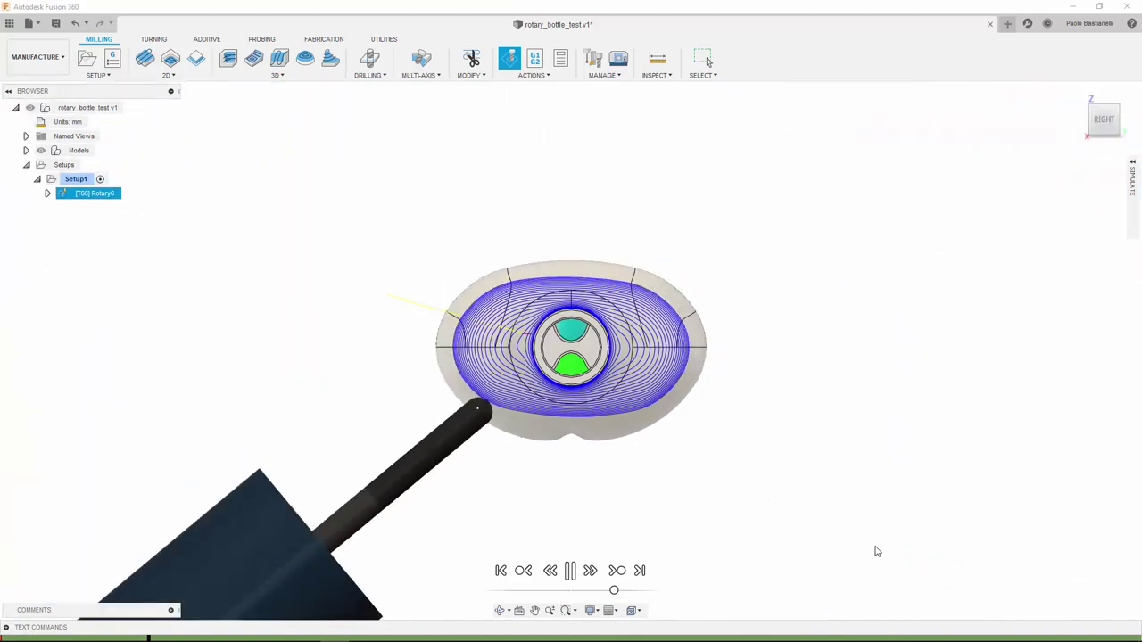
Move the front limit inward along the hub and set the rotary pass Style to Circular
{"action": "left_click", "coordinate": [1094, 110]}
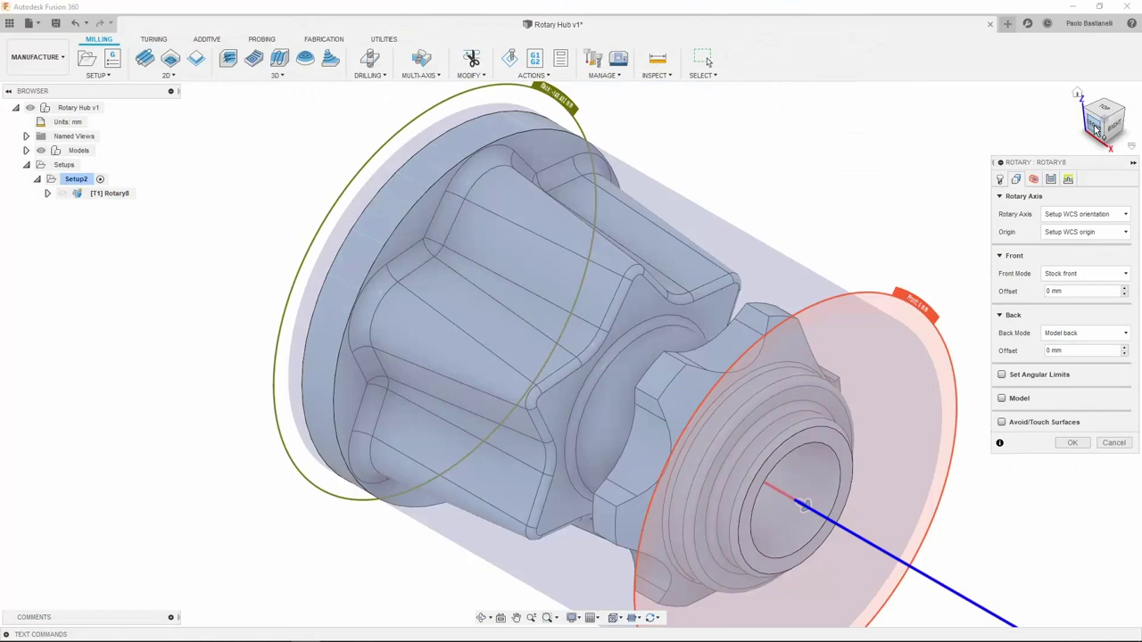
{"action": "left_click", "coordinate": [1097, 129]}
{"action": "left_click_drag", "start_coordinate": [885, 247], "coordinate": [445, 246]}
{"action": "left_click", "coordinate": [1050, 179]}
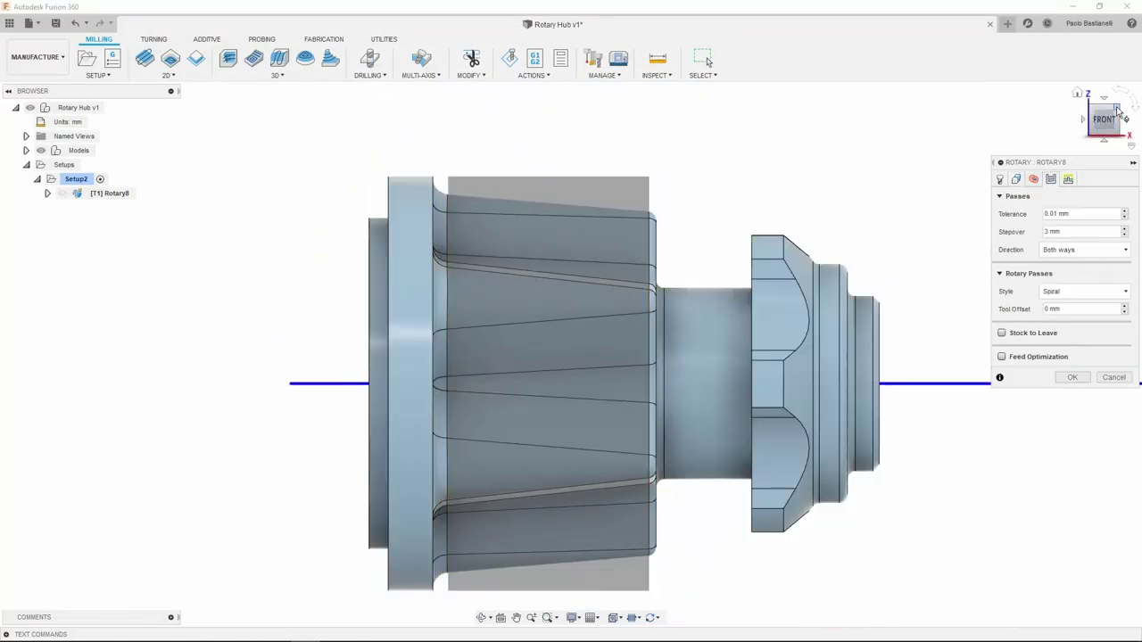
{"action": "left_click", "coordinate": [1078, 93]}
{"action": "left_click", "coordinate": [1080, 291]}
{"action": "left_click", "coordinate": [1075, 332]}
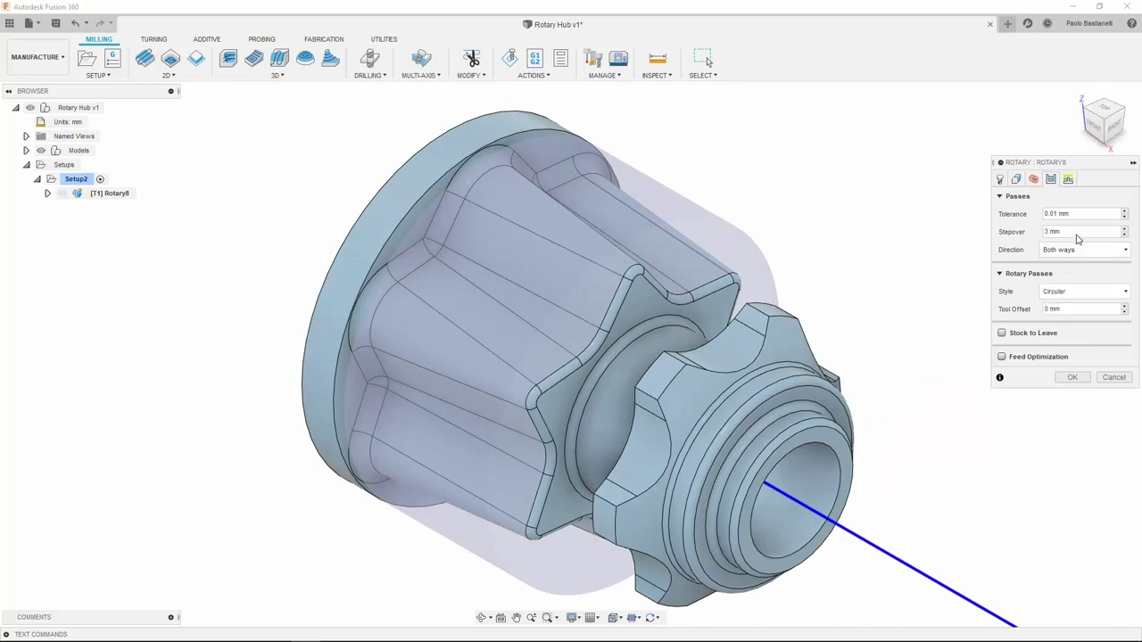
{"action": "left_click", "coordinate": [1078, 232]}
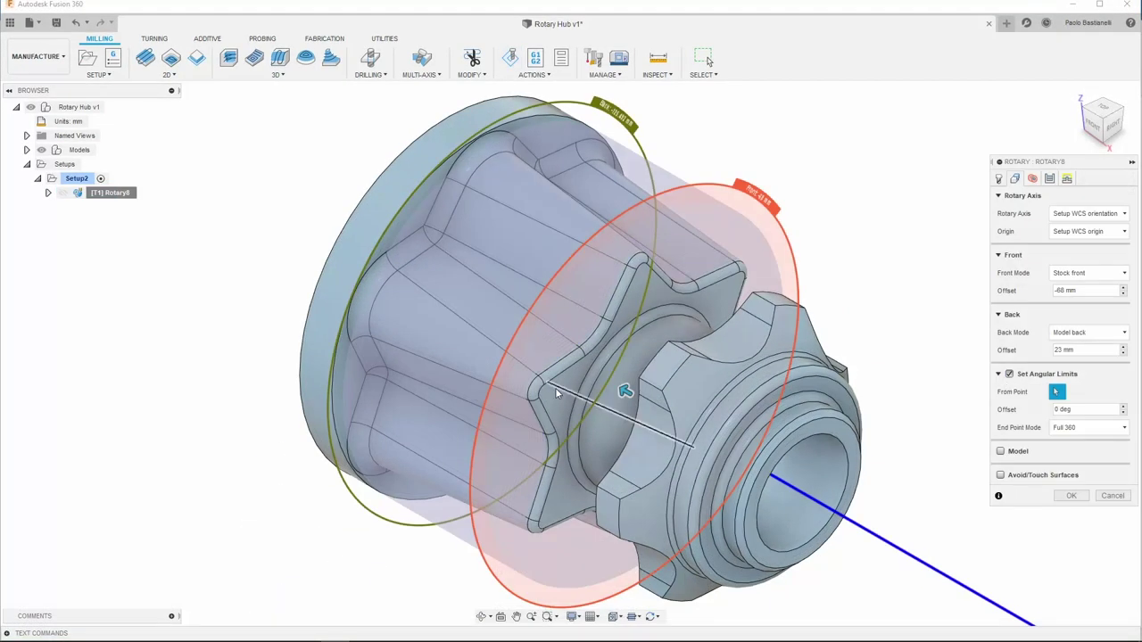
Limit the passes to the sector between two picked star-lobe vertices and compute Rotary8
{"action": "left_click", "coordinate": [541, 378]}
{"action": "left_click", "coordinate": [1081, 427]}
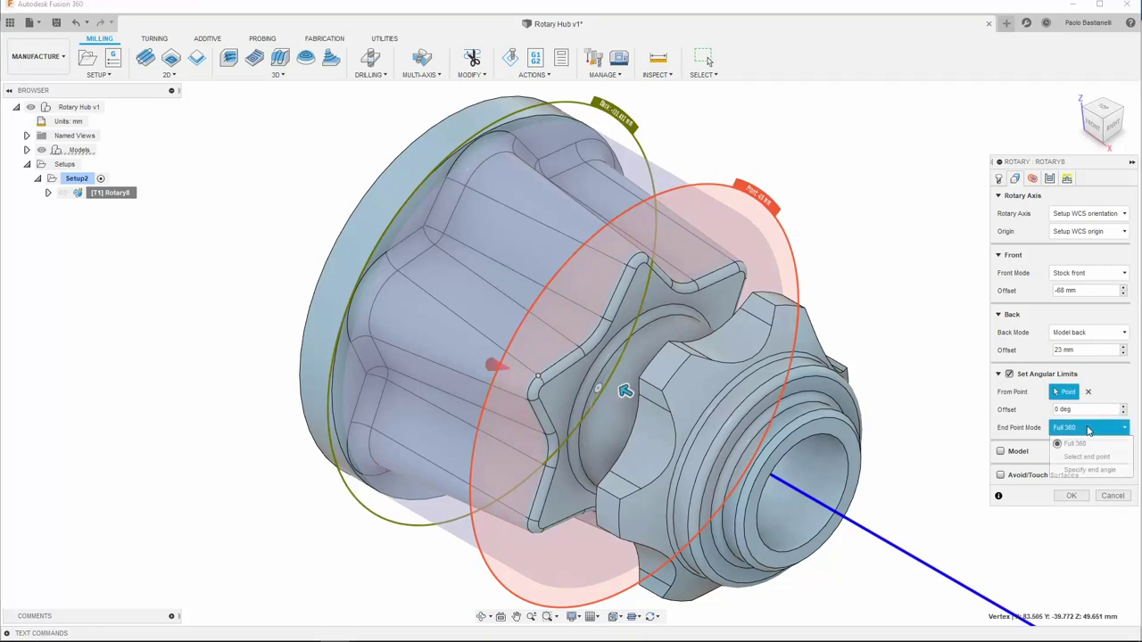
{"action": "left_click", "coordinate": [1102, 455]}
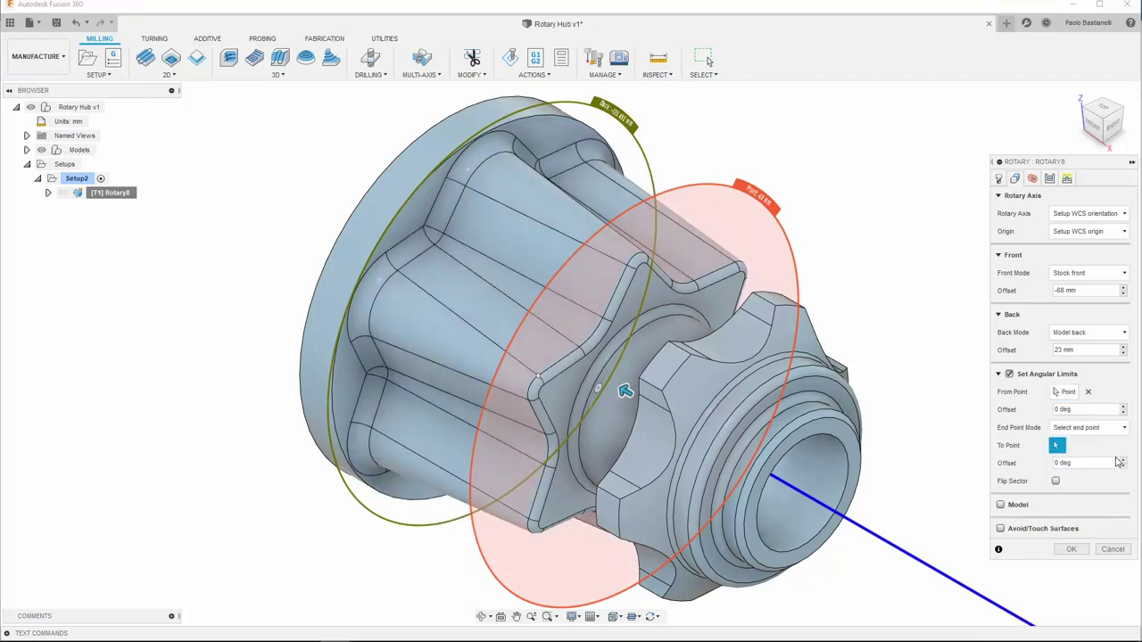
{"action": "left_click", "coordinate": [735, 267]}
{"action": "left_click", "coordinate": [1071, 549]}
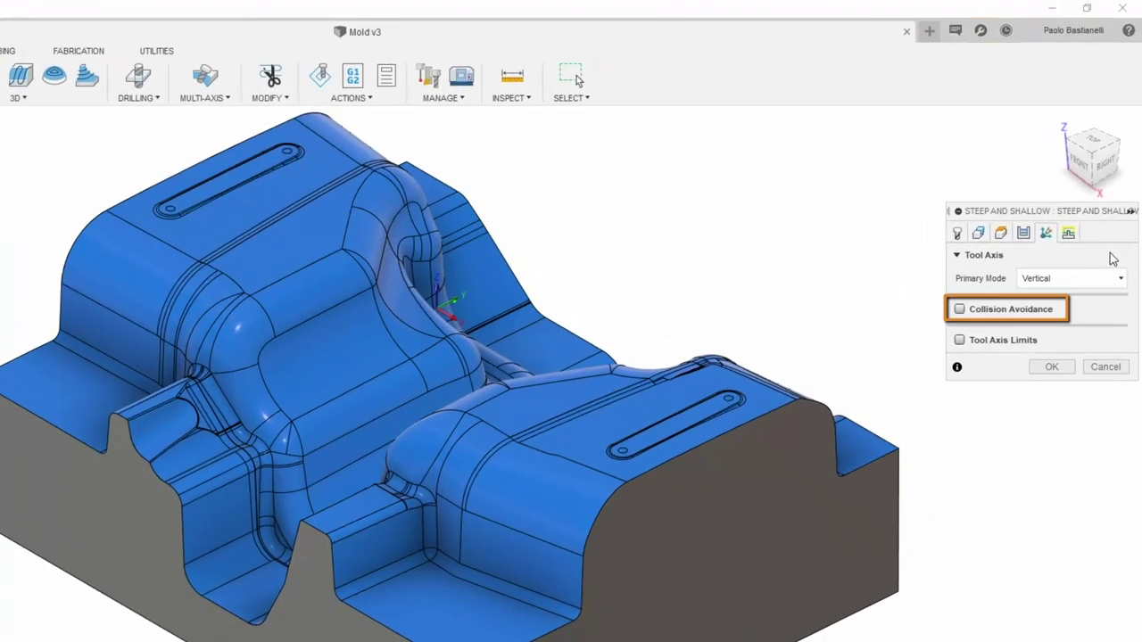
Enable Collision Avoidance, cycle through From/To point and curve modes, and settle on Automatic
{"action": "left_click", "coordinate": [959, 309]}
{"action": "left_click", "coordinate": [1121, 379]}
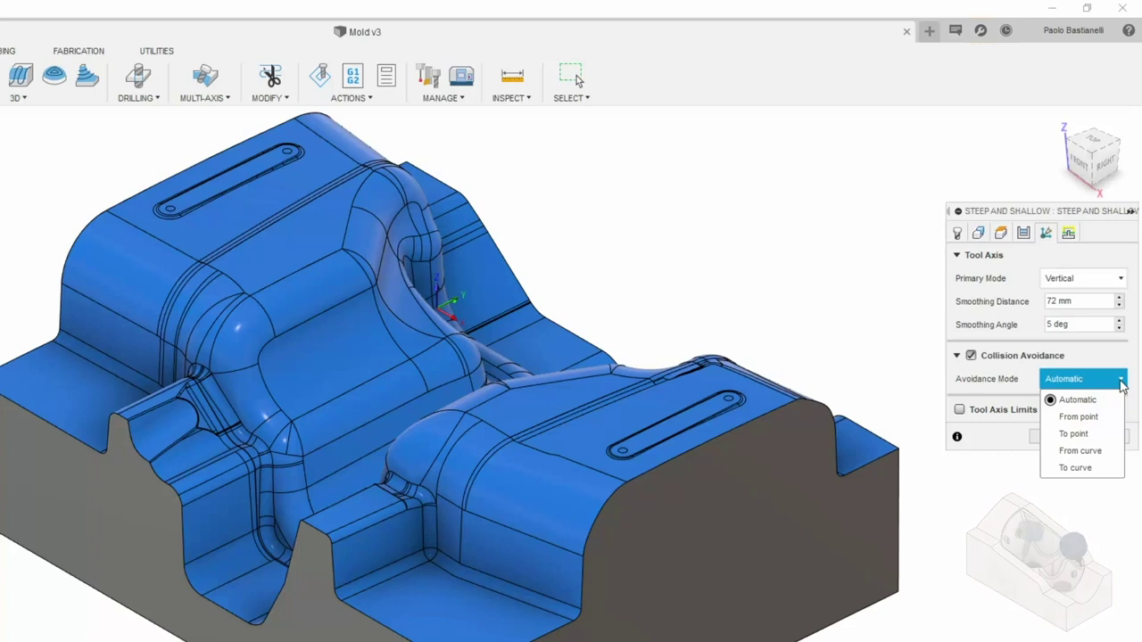
{"action": "key", "text": "Down"}
{"action": "key", "text": "Return"}
{"action": "key", "text": "alt+Down"}
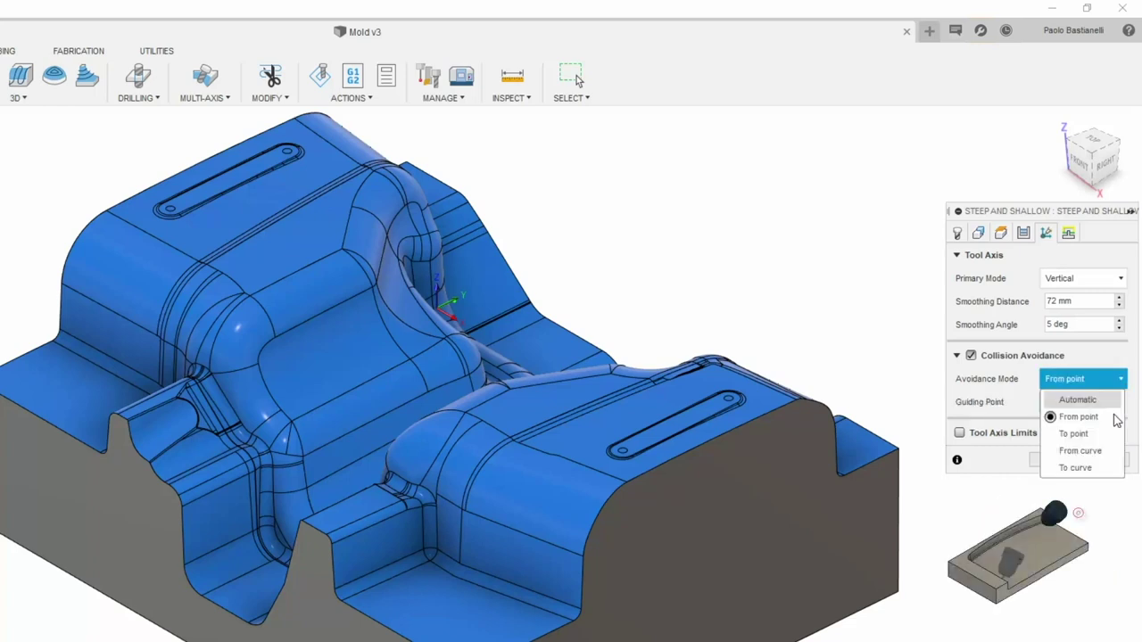
{"action": "key", "text": "Down"}
{"action": "key", "text": "Return"}
{"action": "key", "text": "alt+Down"}
{"action": "key", "text": "Down"}
{"action": "key", "text": "Return"}
{"action": "key", "text": "alt+Down"}
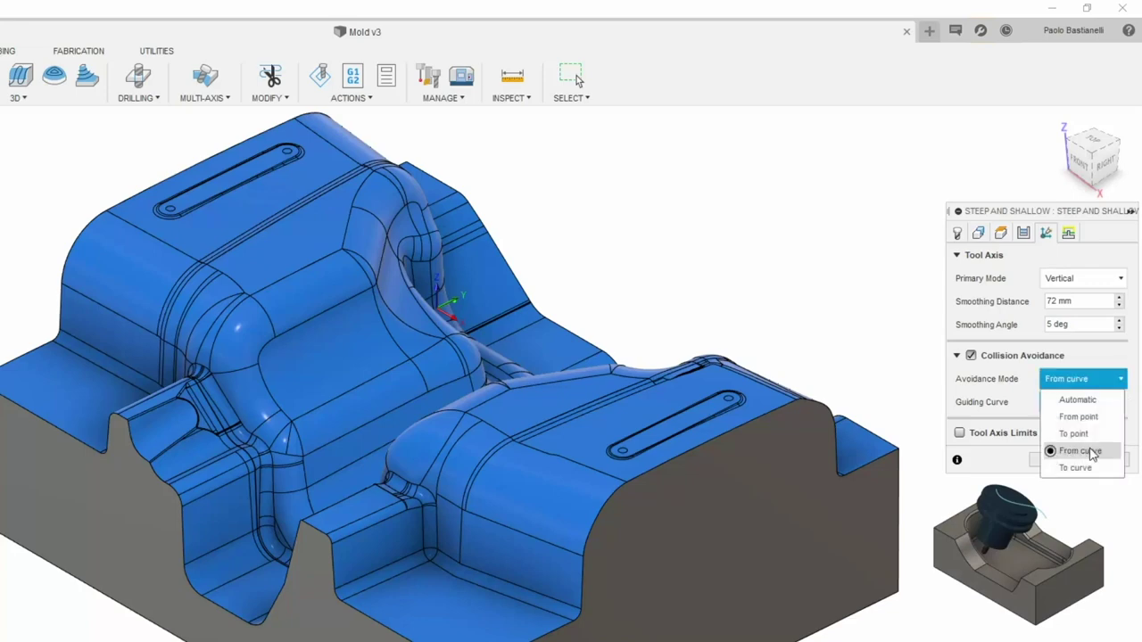
{"action": "key", "text": "Down"}
{"action": "key", "text": "Return"}
{"action": "key", "text": "alt+Down"}
{"action": "left_click", "coordinate": [1092, 403]}
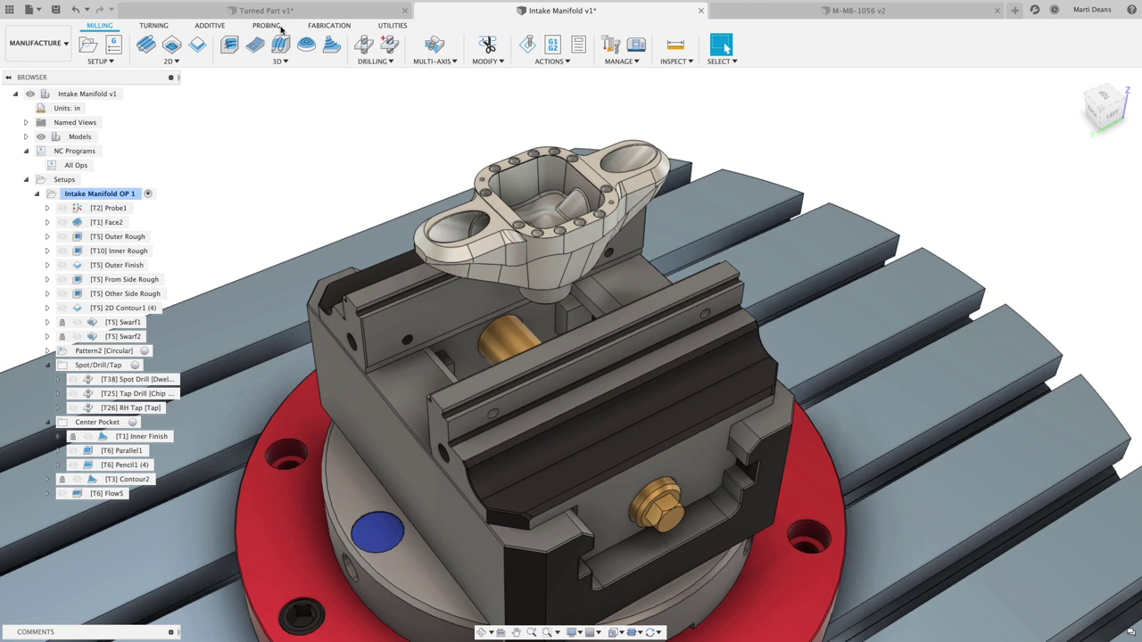
Begin Live Measurement from the Probing actions, accepting the default Ethernet connection settings
{"action": "left_click", "coordinate": [267, 25]}
{"action": "left_click", "coordinate": [268, 61]}
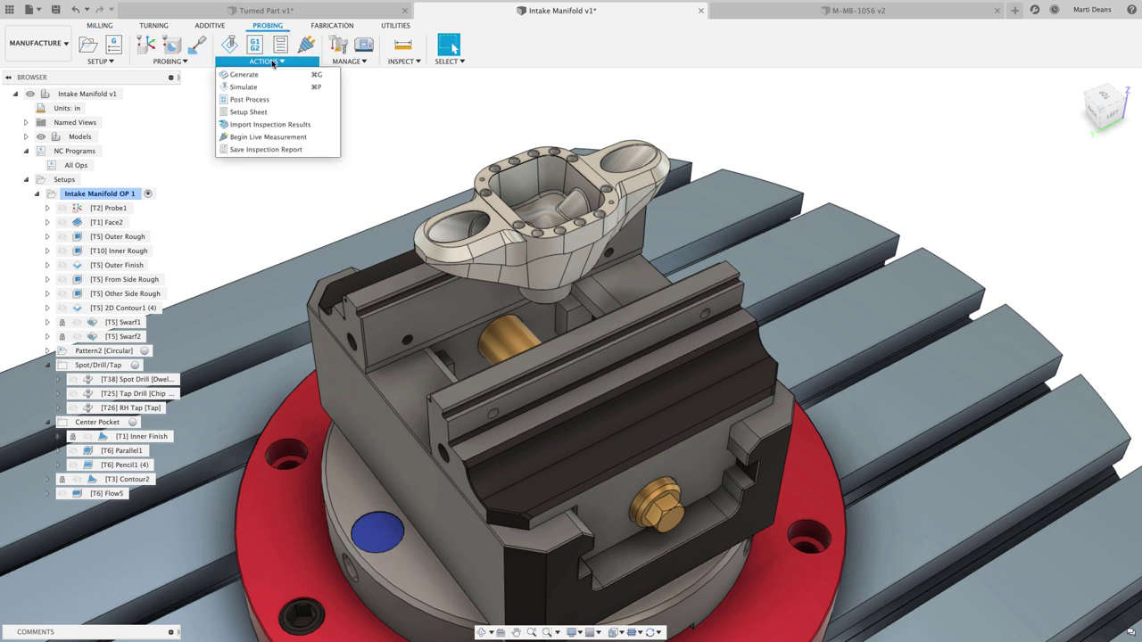
{"action": "left_click", "coordinate": [301, 138]}
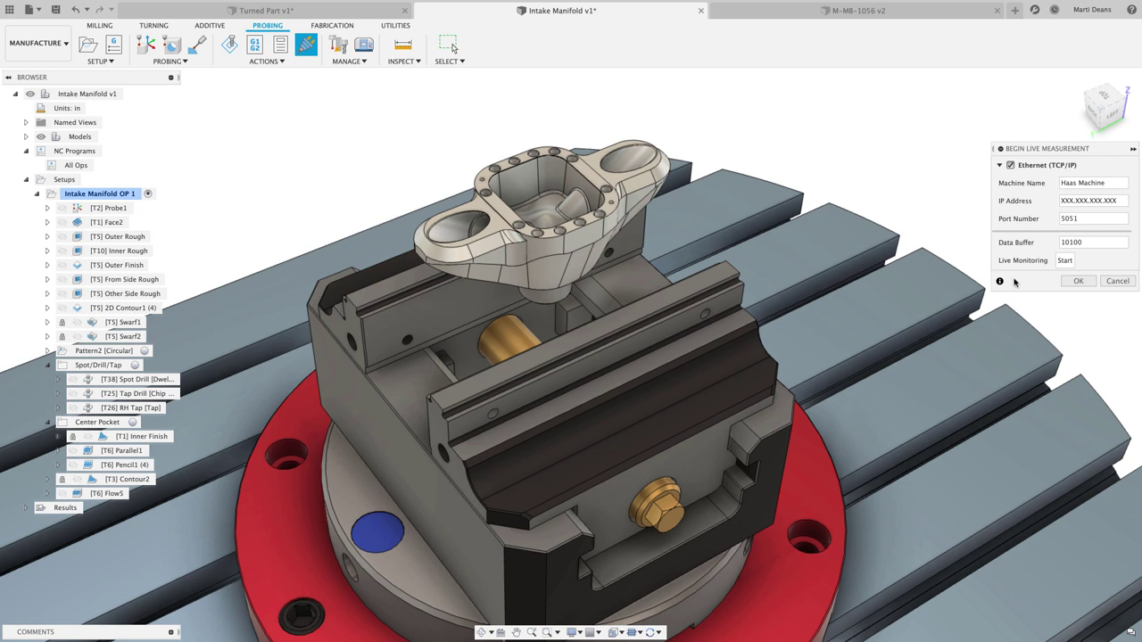
{"action": "left_click", "coordinate": [1077, 281]}
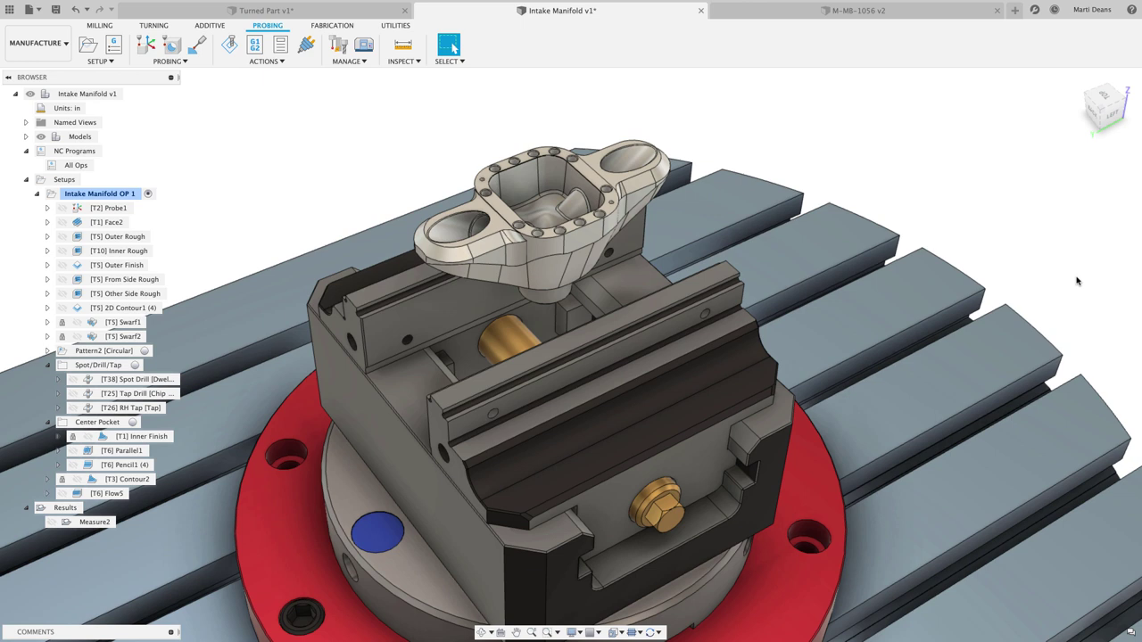
Create and publish a setup sheet for the All Ops program
{"action": "right_click", "coordinate": [79, 166]}
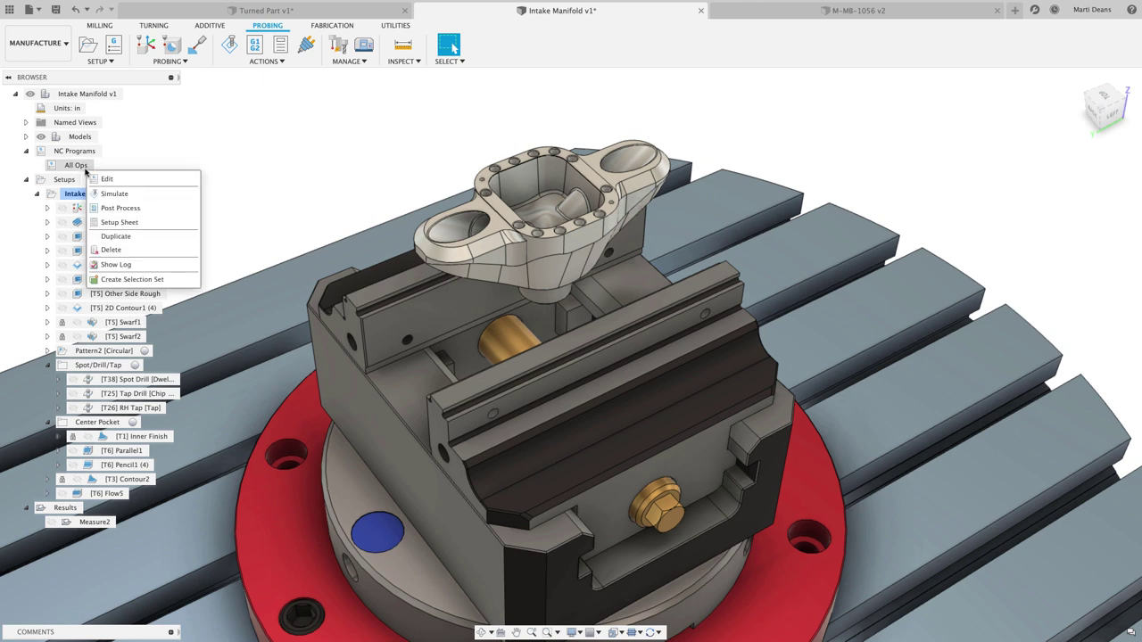
{"action": "left_click", "coordinate": [133, 221]}
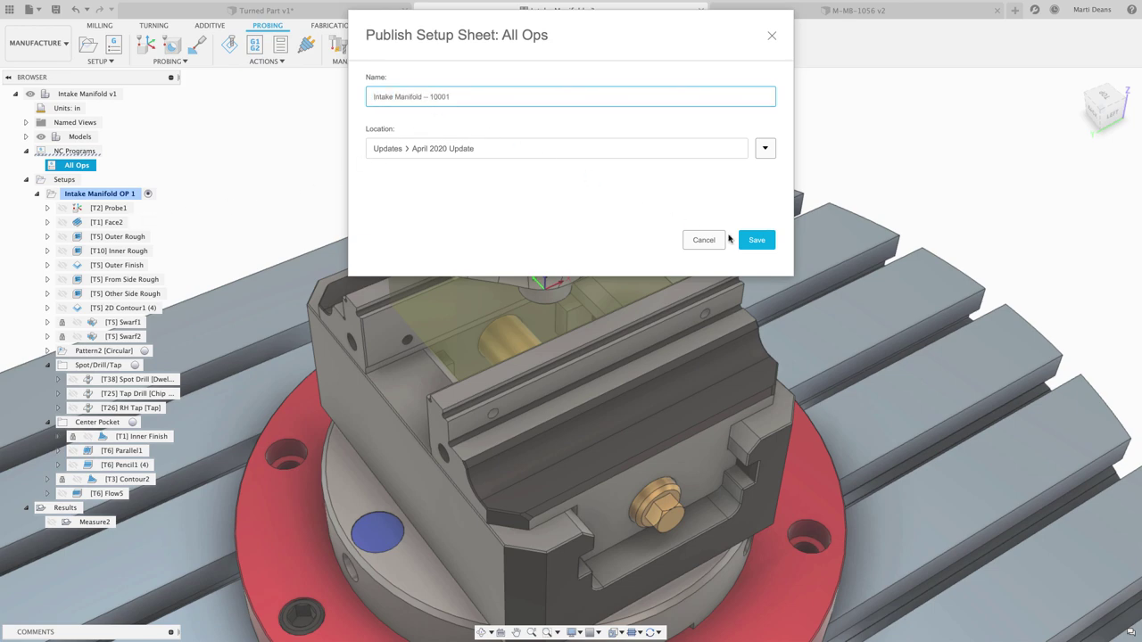
{"action": "left_click", "coordinate": [746, 238]}
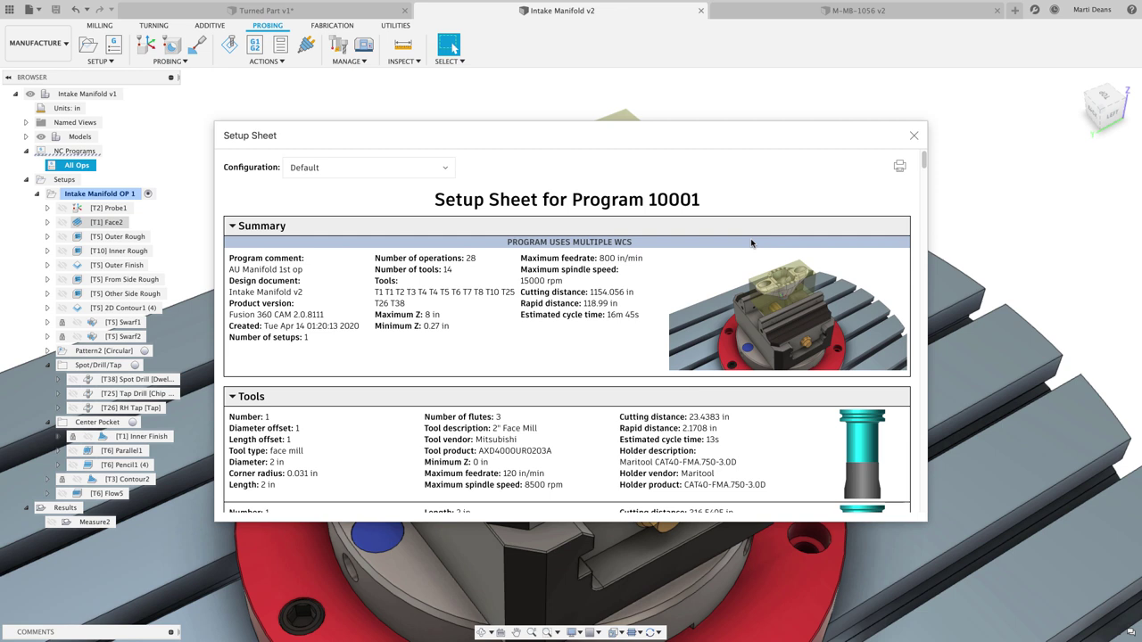
Switch the sheet to Compact (Summary image only), then Compact (Tool list images only) on the web copy
{"action": "left_click", "coordinate": [446, 168]}
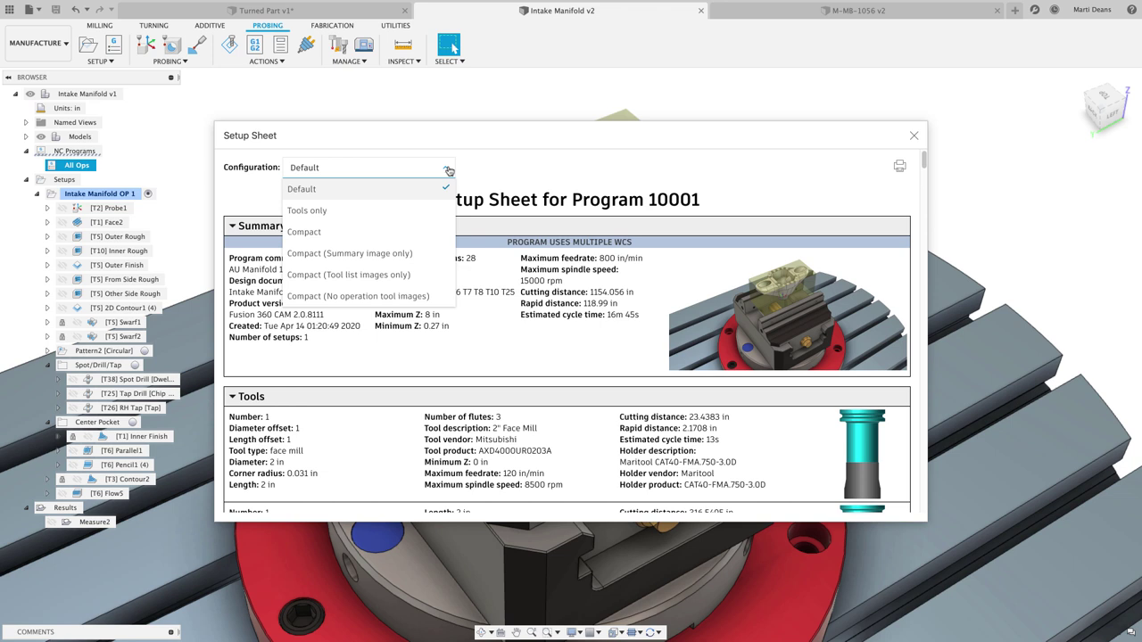
{"action": "left_click", "coordinate": [434, 253]}
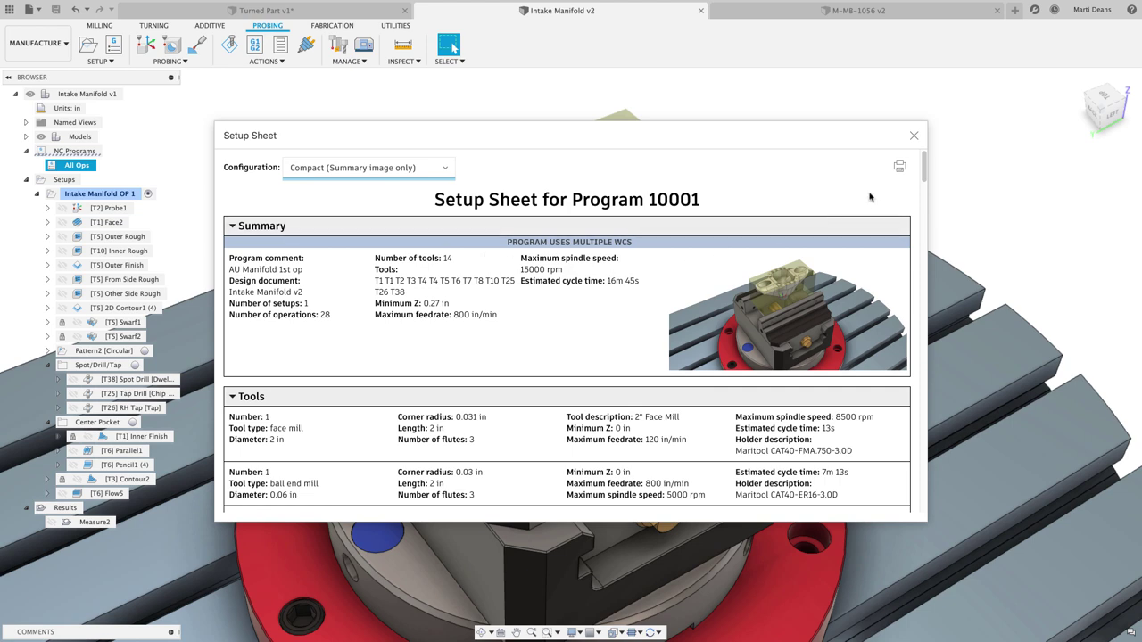
{"action": "left_click_drag", "start_coordinate": [925, 175], "coordinate": [926, 181]}
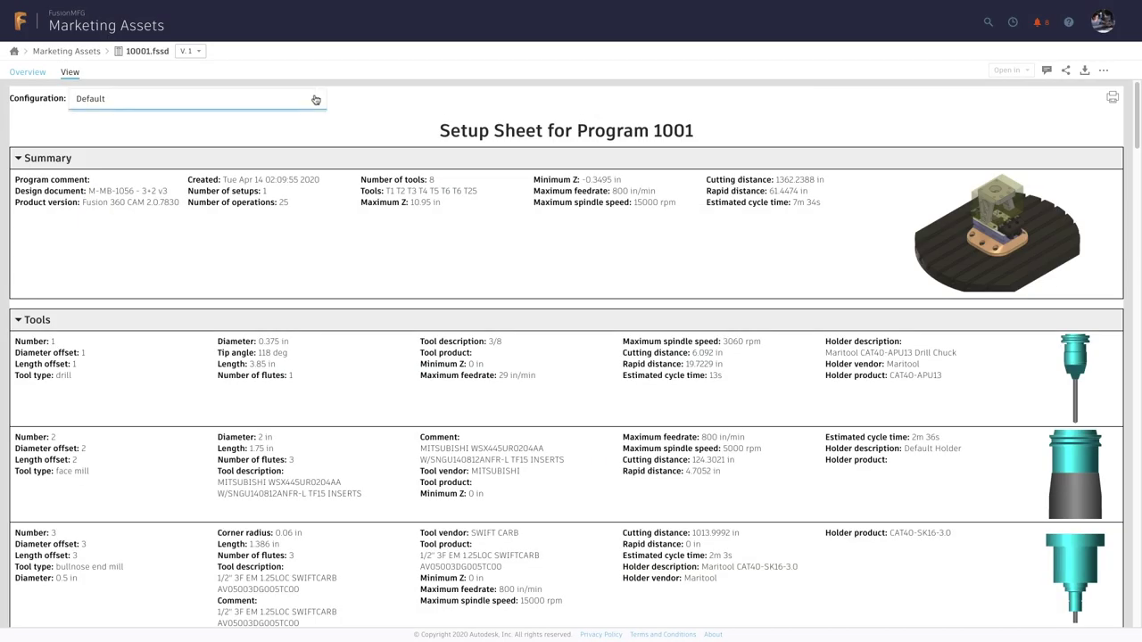
{"action": "left_click", "coordinate": [316, 99]}
{"action": "left_click", "coordinate": [268, 206]}
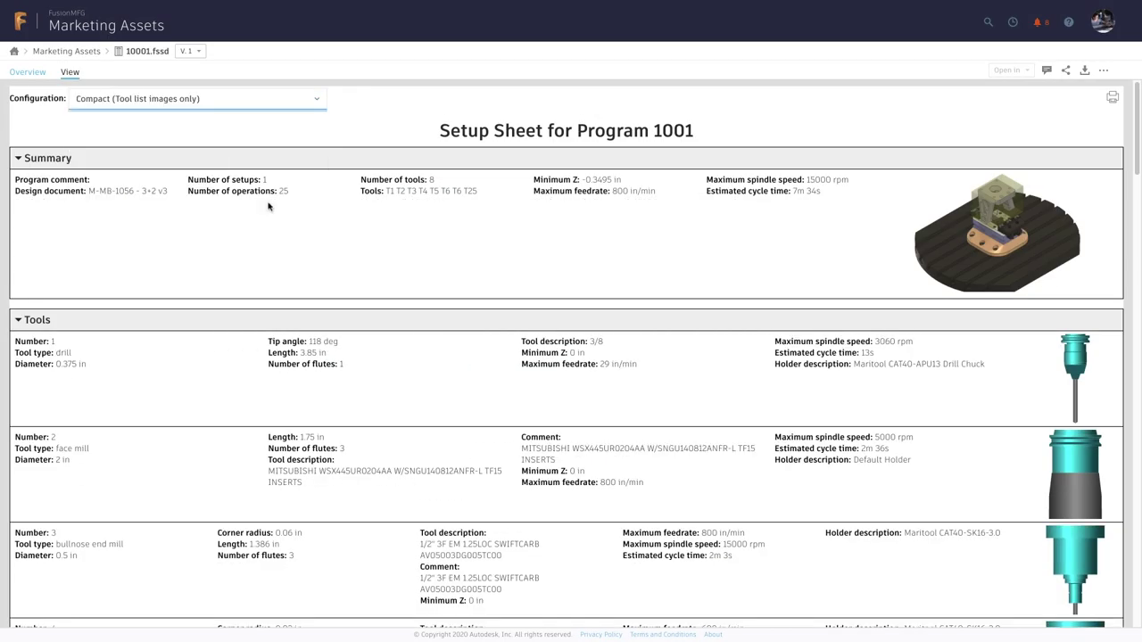
{"action": "left_click", "coordinate": [283, 105]}
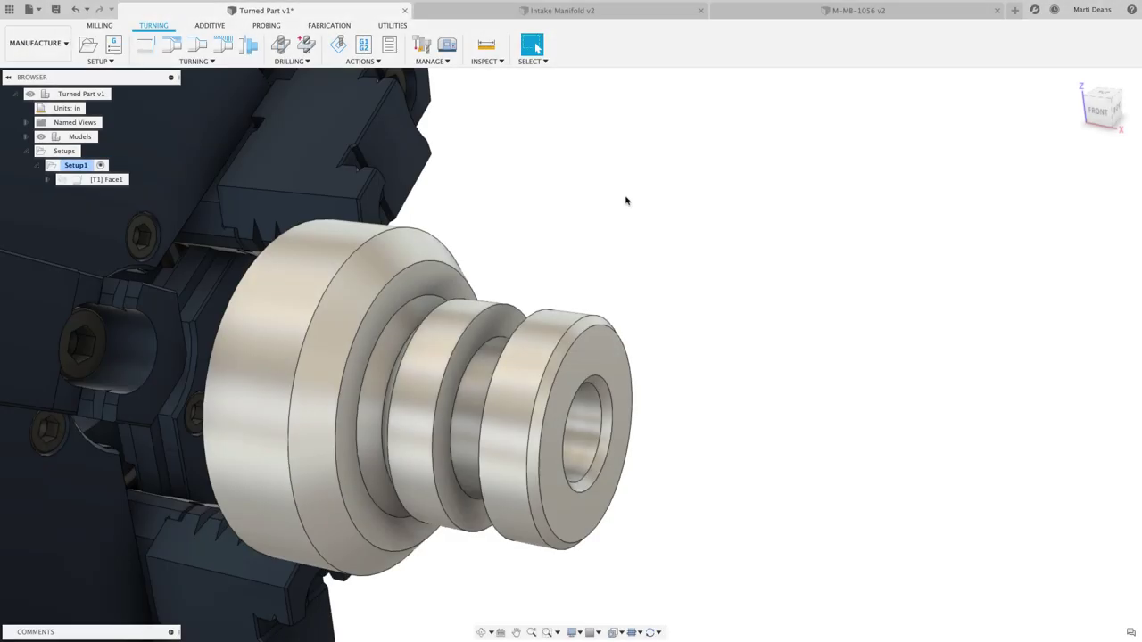
Create Profile Roughing2 with Use Canned Cycle checked and Compensation Type In computer
{"action": "left_click", "coordinate": [181, 51]}
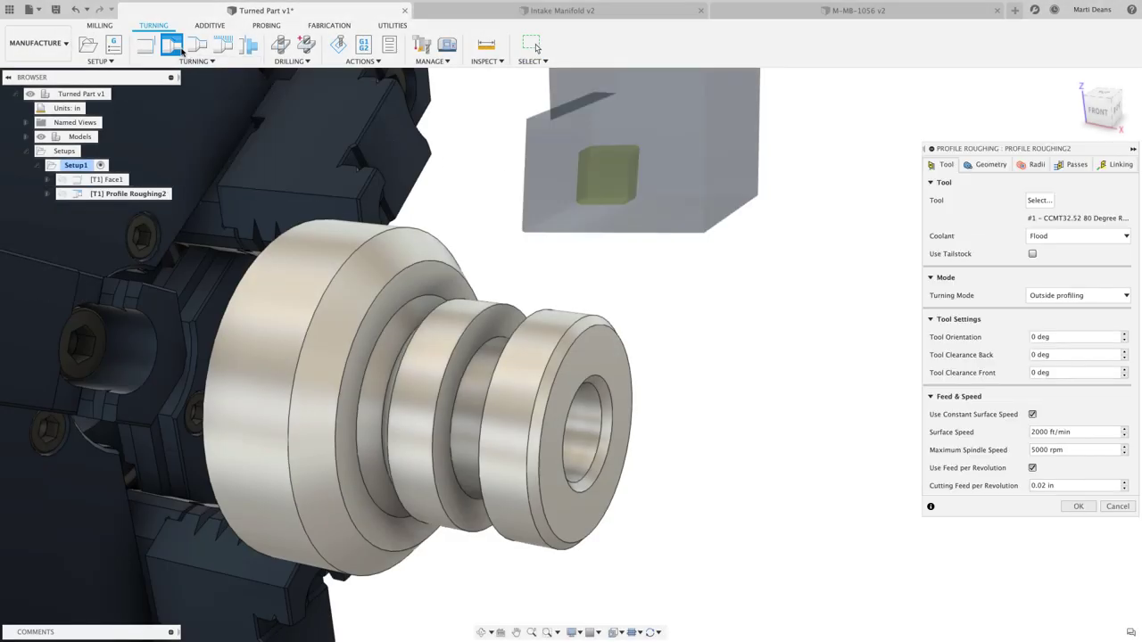
{"action": "left_click", "coordinate": [984, 165]}
{"action": "left_click", "coordinate": [1062, 165]}
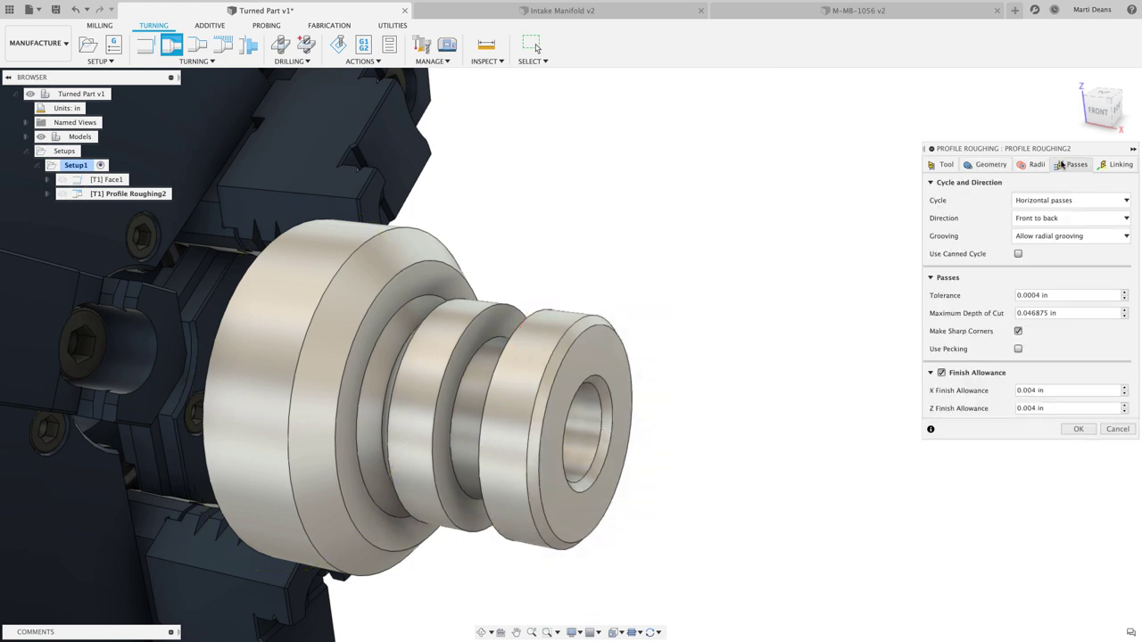
{"action": "left_click", "coordinate": [1018, 254]}
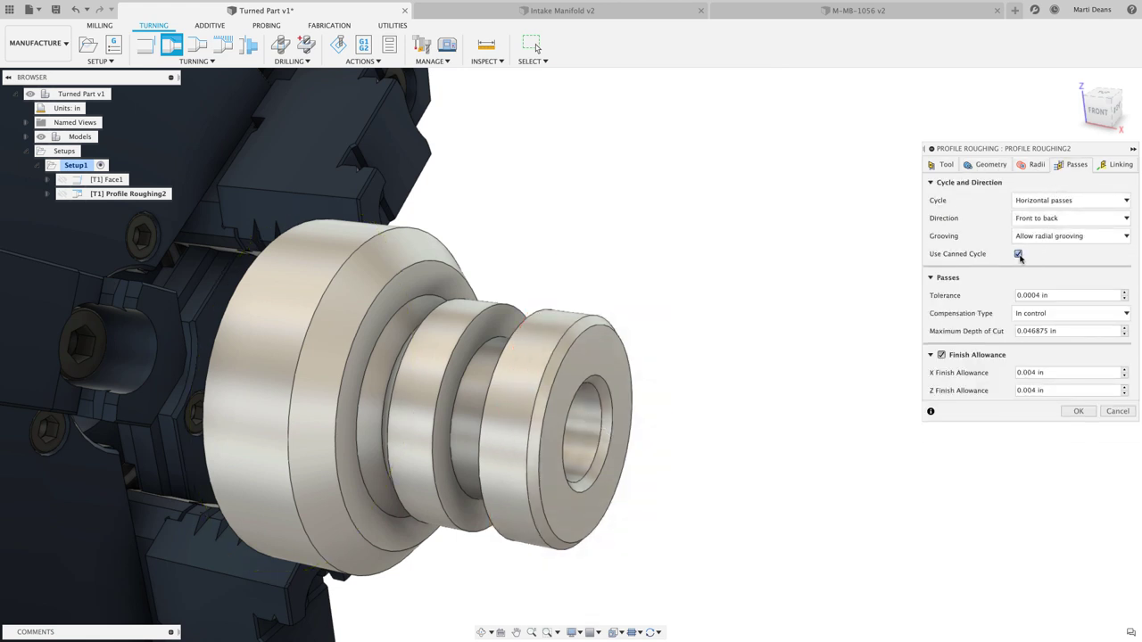
{"action": "left_click", "coordinate": [1083, 314]}
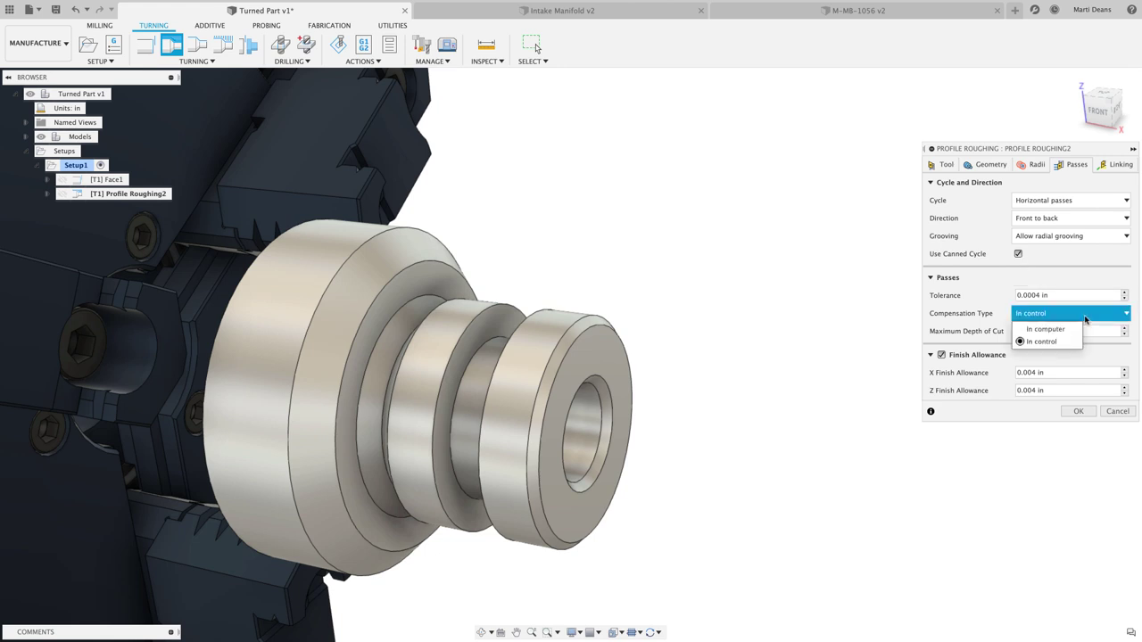
{"action": "left_click", "coordinate": [1078, 329]}
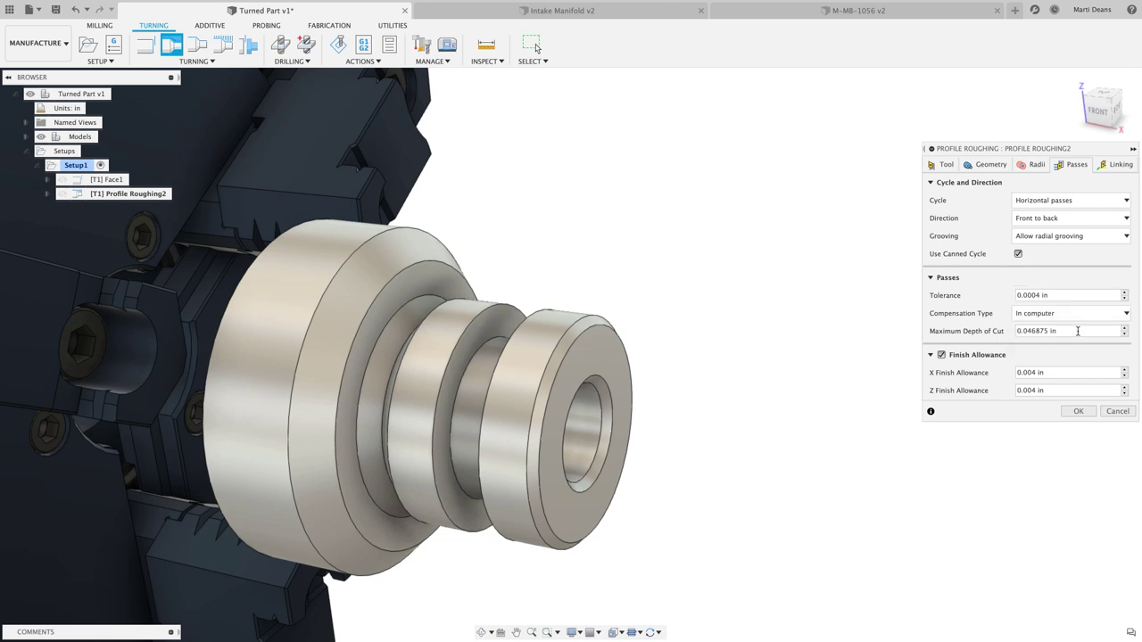
{"action": "left_click", "coordinate": [1078, 411]}
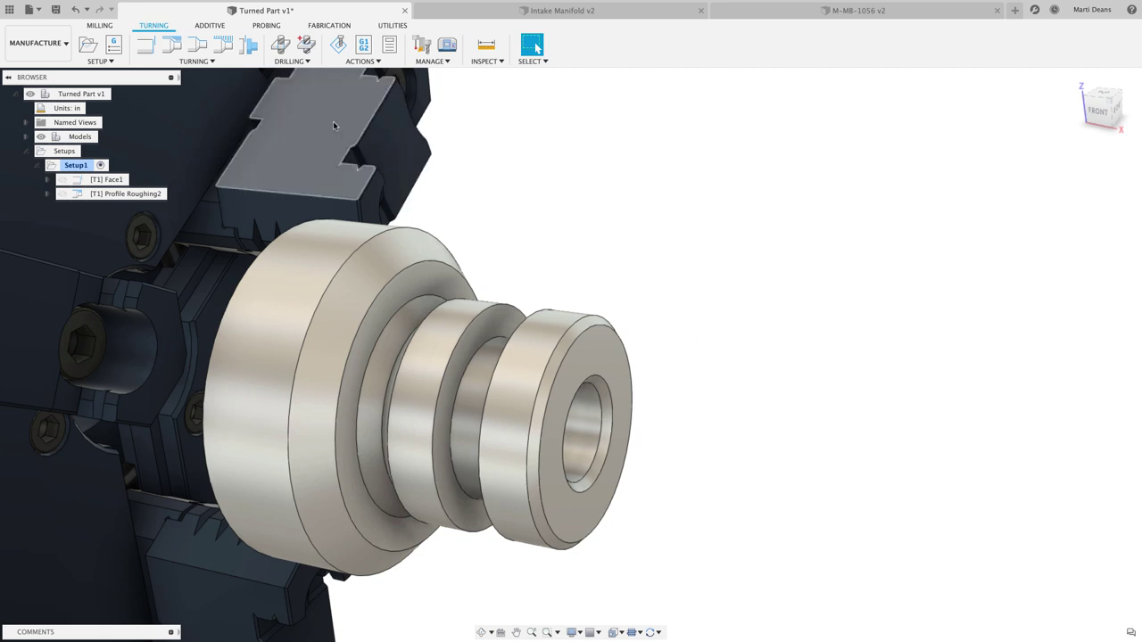
Start a Part operation using the groove square parting tool
{"action": "left_click", "coordinate": [253, 50]}
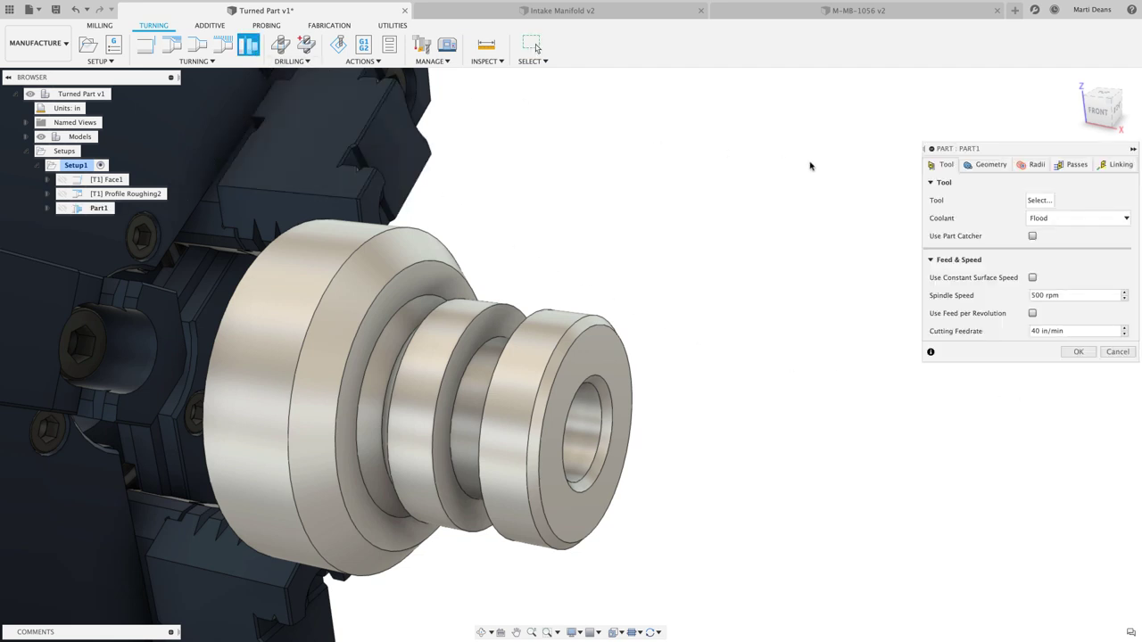
{"action": "left_click", "coordinate": [1038, 200]}
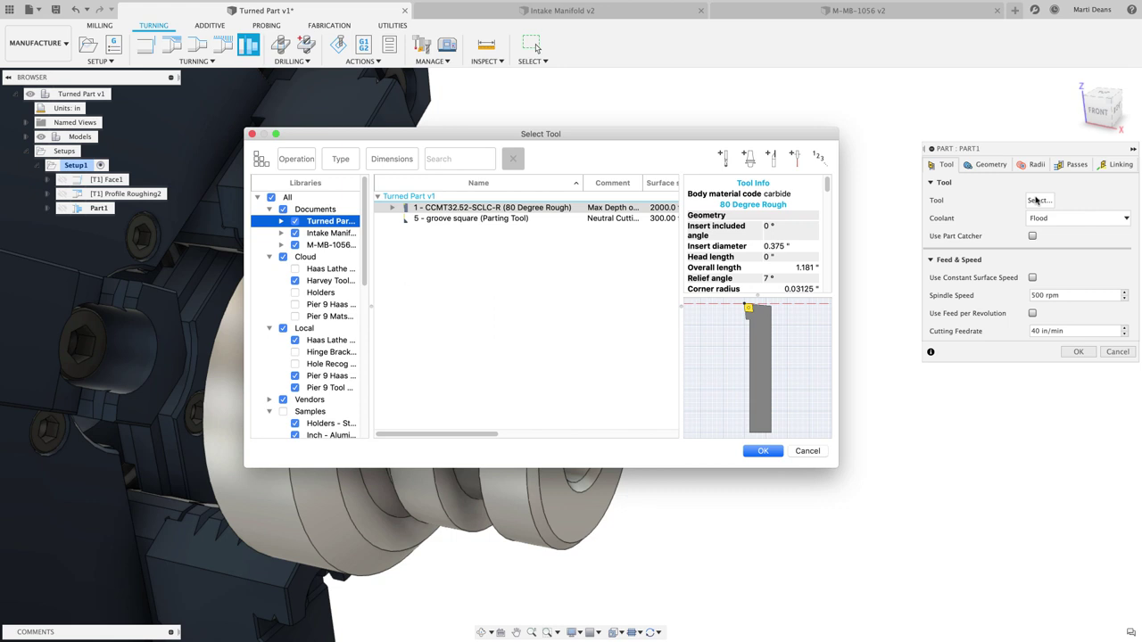
{"action": "left_click", "coordinate": [581, 220]}
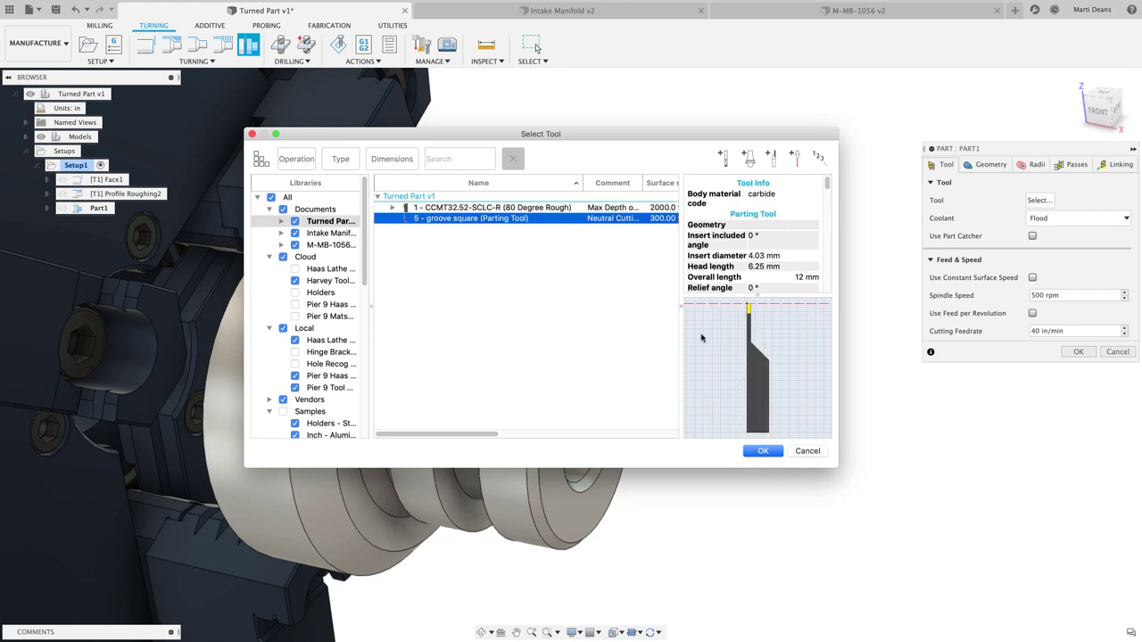
{"action": "left_click", "coordinate": [763, 451]}
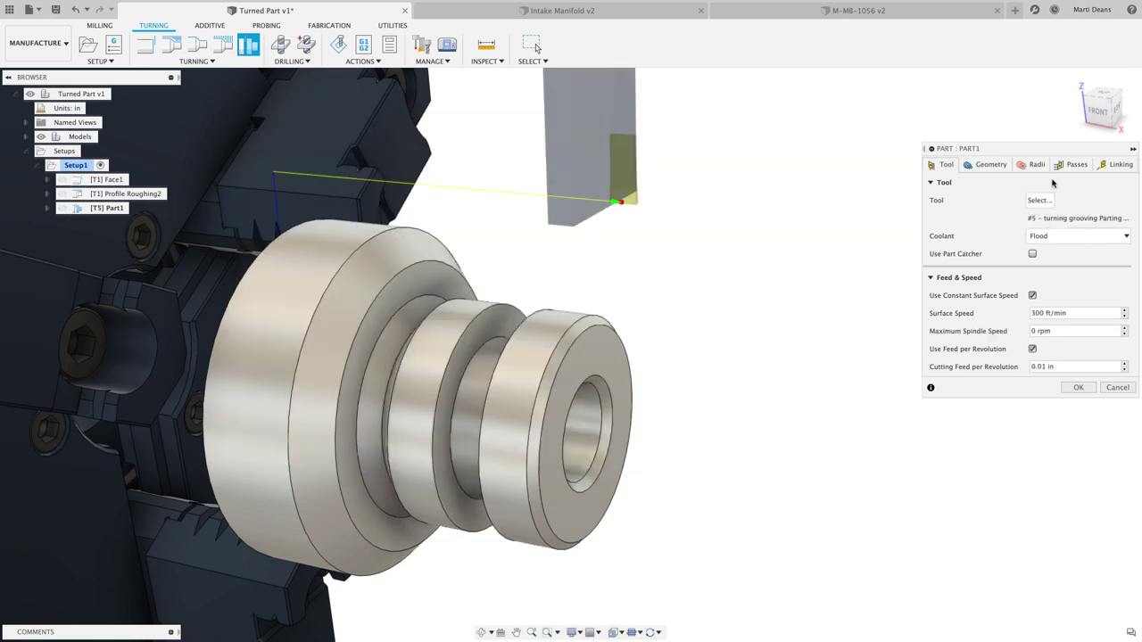
Enable reduced feed and speed near centre and switch to a fixed 500 rpm spindle speed
{"action": "left_click", "coordinate": [1071, 165]}
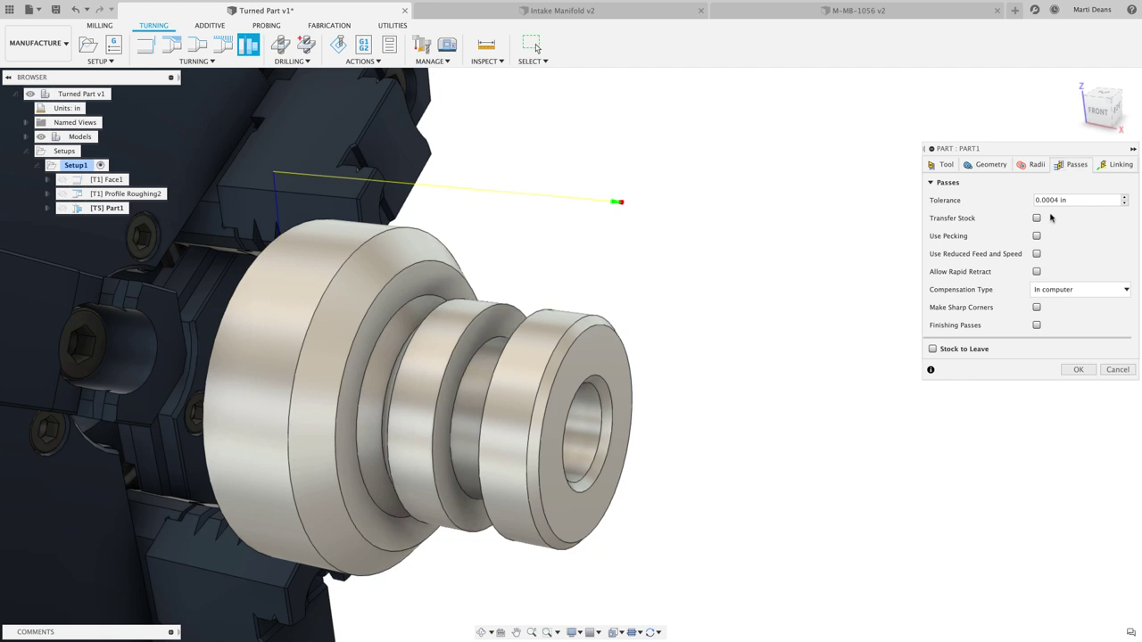
{"action": "left_click", "coordinate": [1036, 253]}
{"action": "left_click_drag", "start_coordinate": [1048, 306], "coordinate": [1023, 307]}
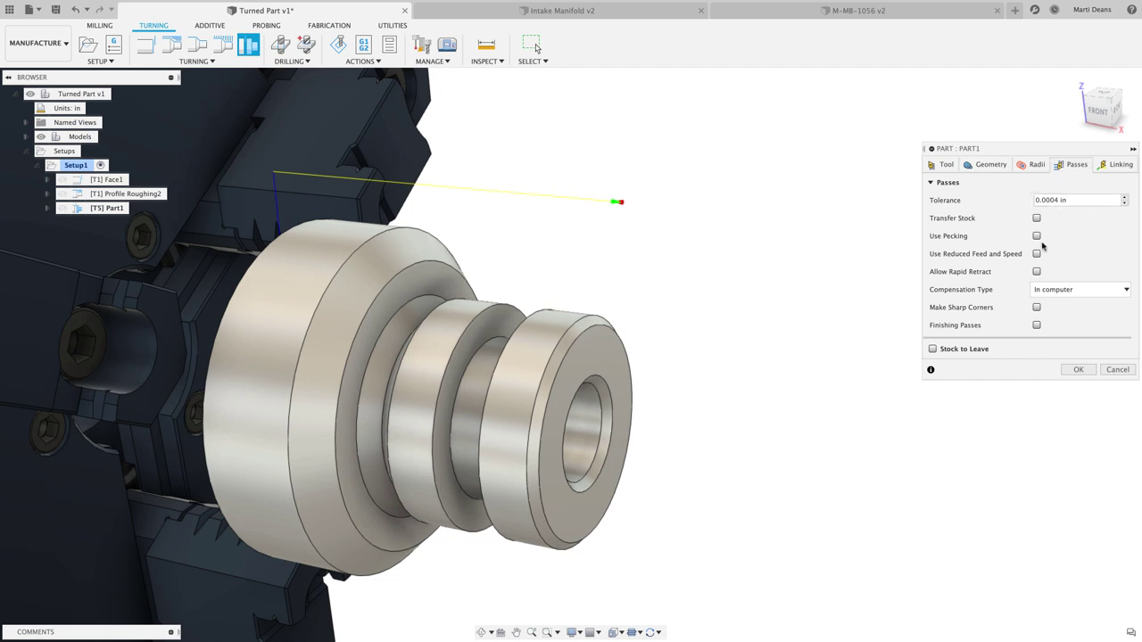
{"action": "left_click", "coordinate": [1036, 254]}
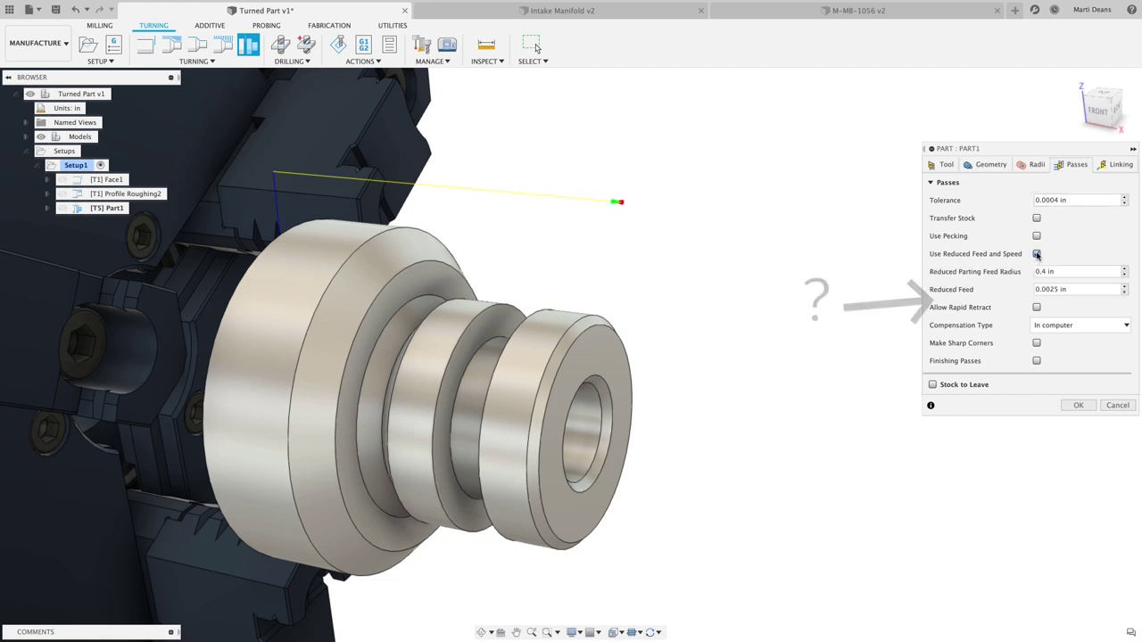
{"action": "left_click", "coordinate": [940, 167]}
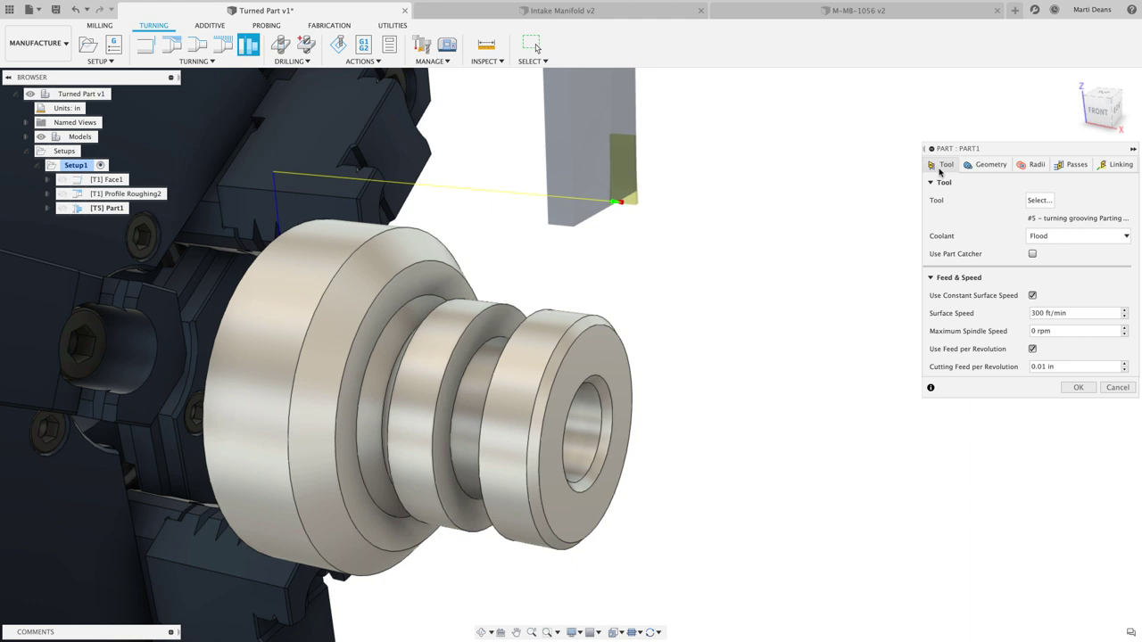
{"action": "left_click", "coordinate": [1032, 295]}
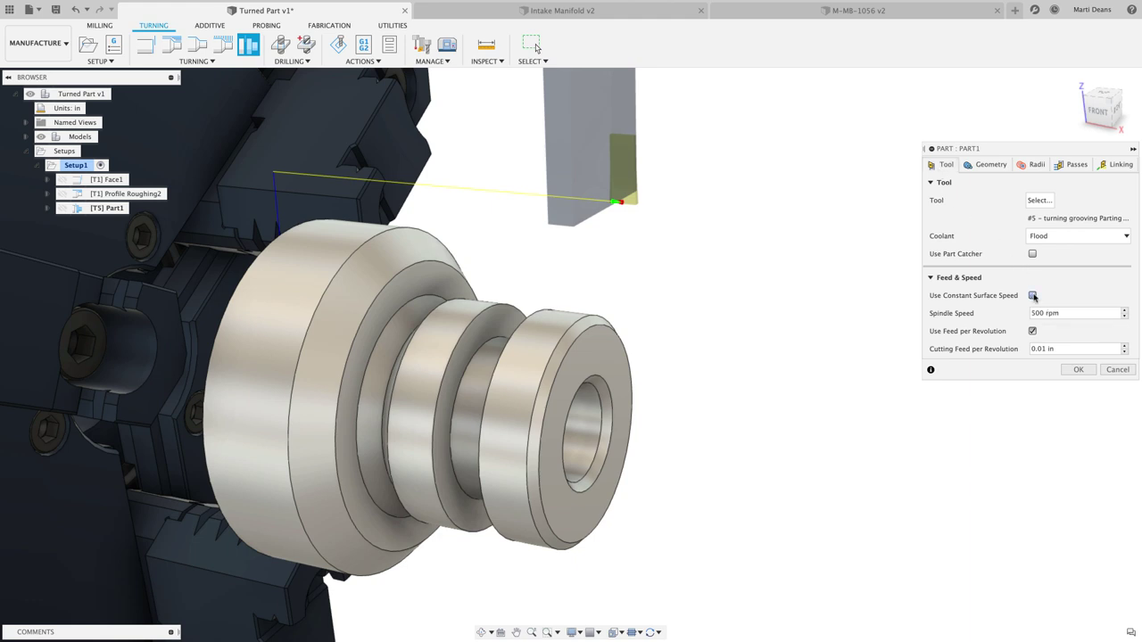
{"action": "left_click", "coordinate": [1071, 165]}
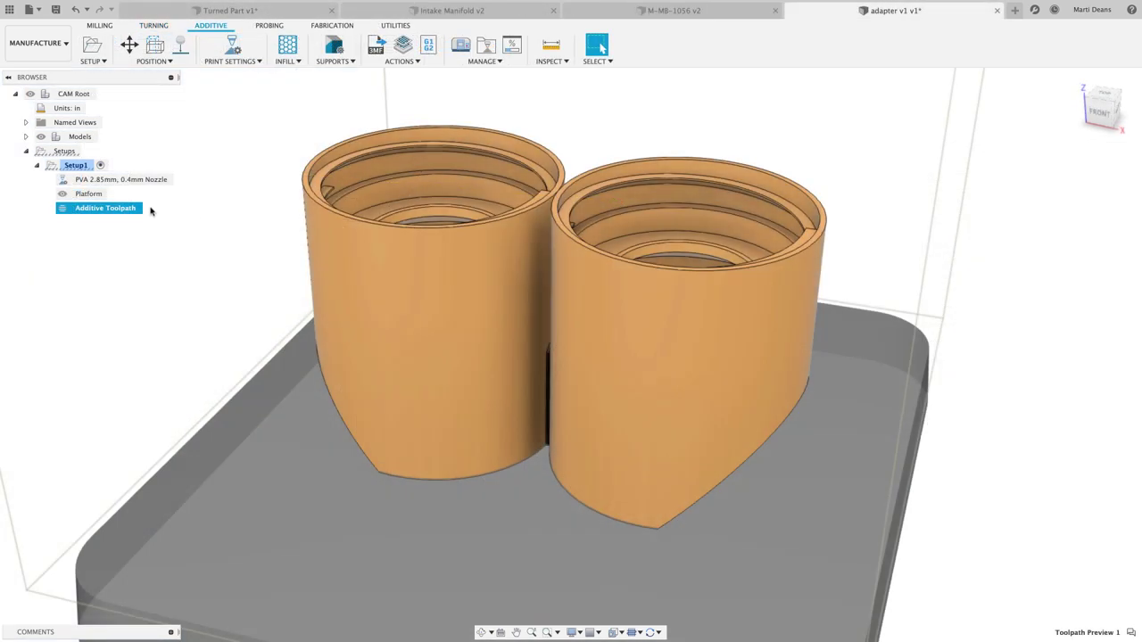
Simulate the Additive Toolpath and step the print preview from layer 50 up to 151
{"action": "right_click", "coordinate": [118, 211]}
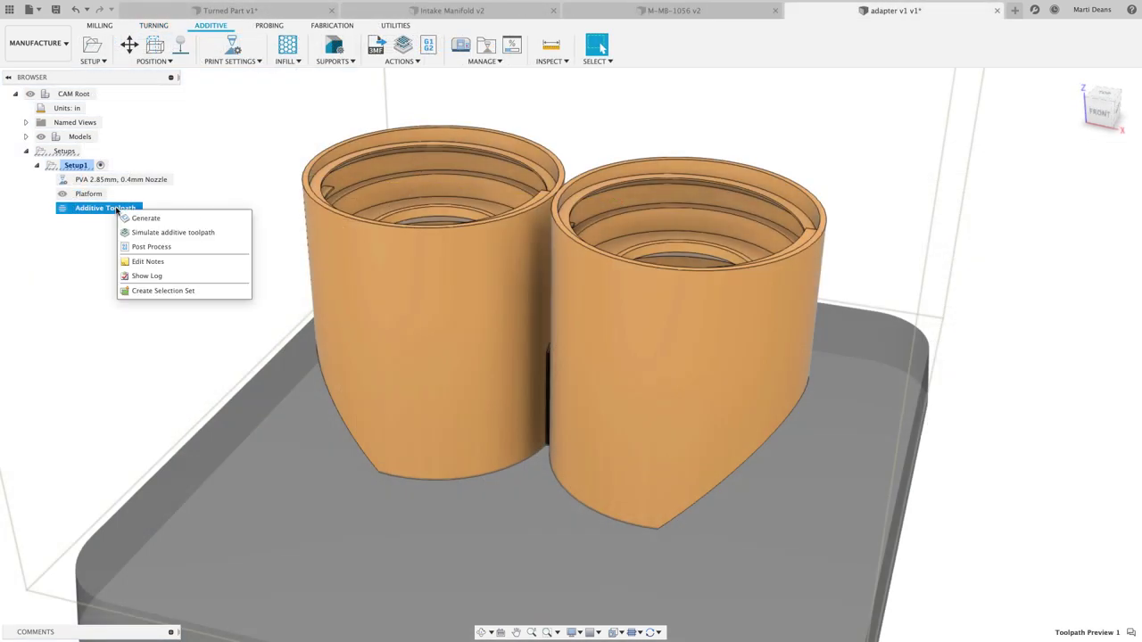
{"action": "left_click", "coordinate": [154, 232]}
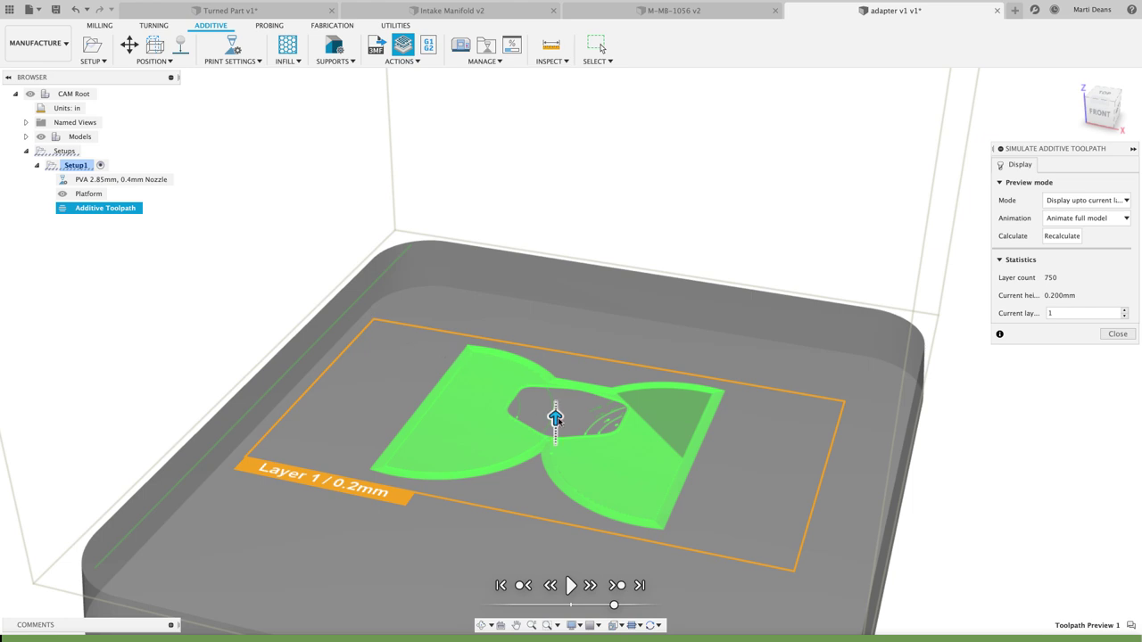
{"action": "left_click_drag", "start_coordinate": [557, 420], "coordinate": [555, 380]}
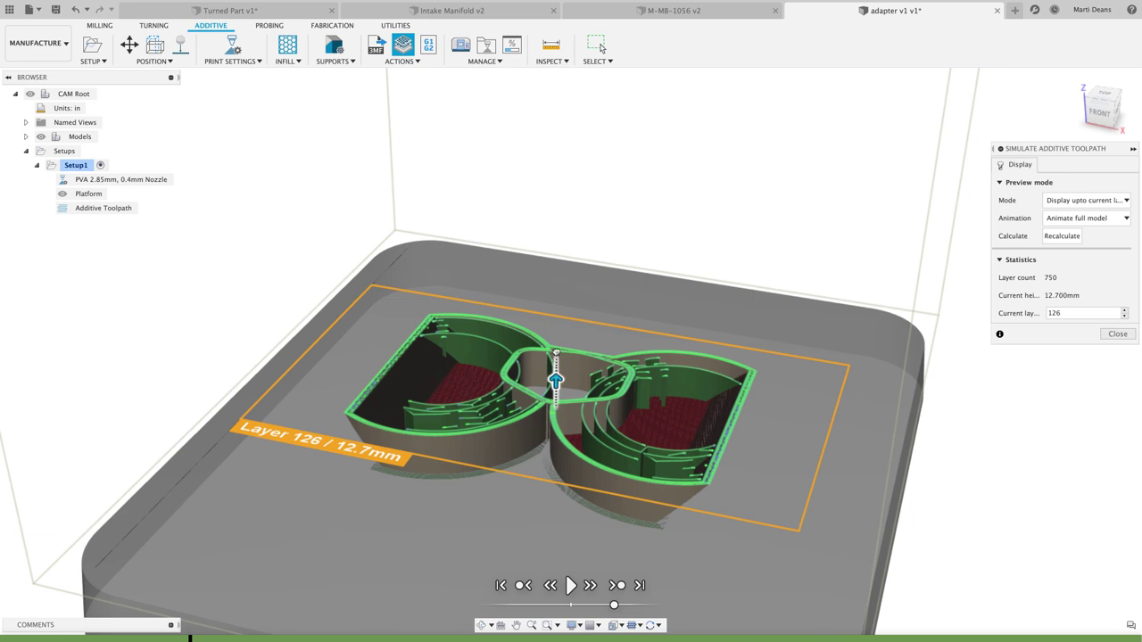
{"action": "left_click_drag", "start_coordinate": [556, 352], "coordinate": [555, 351]}
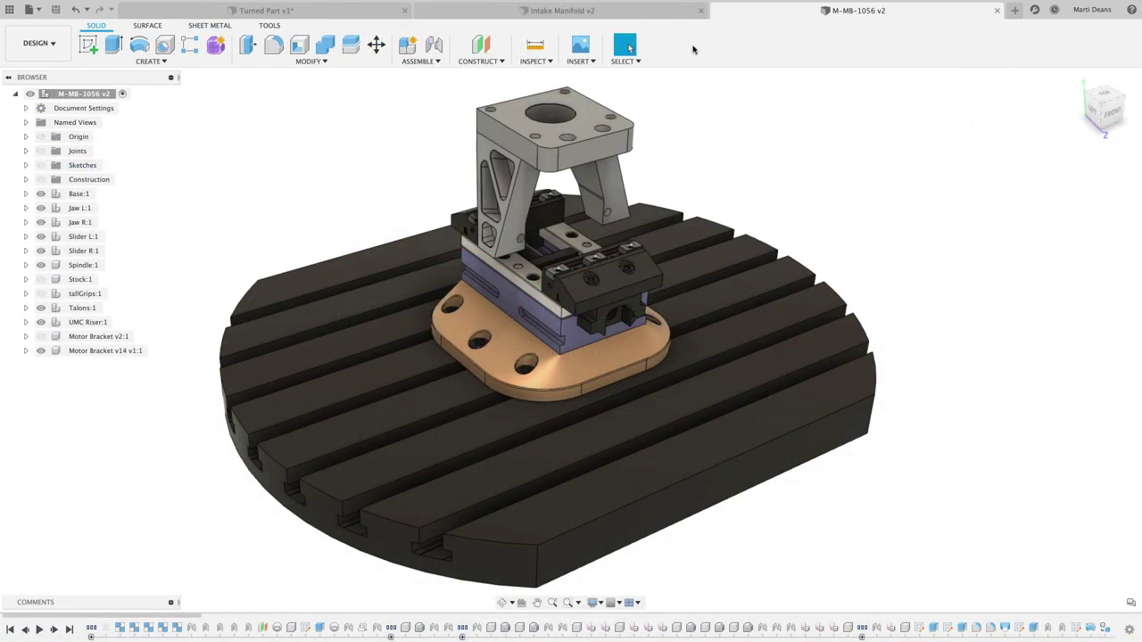
Turn on Component Color Cycling Toggle from the Inspect menu
{"action": "left_click", "coordinate": [536, 61]}
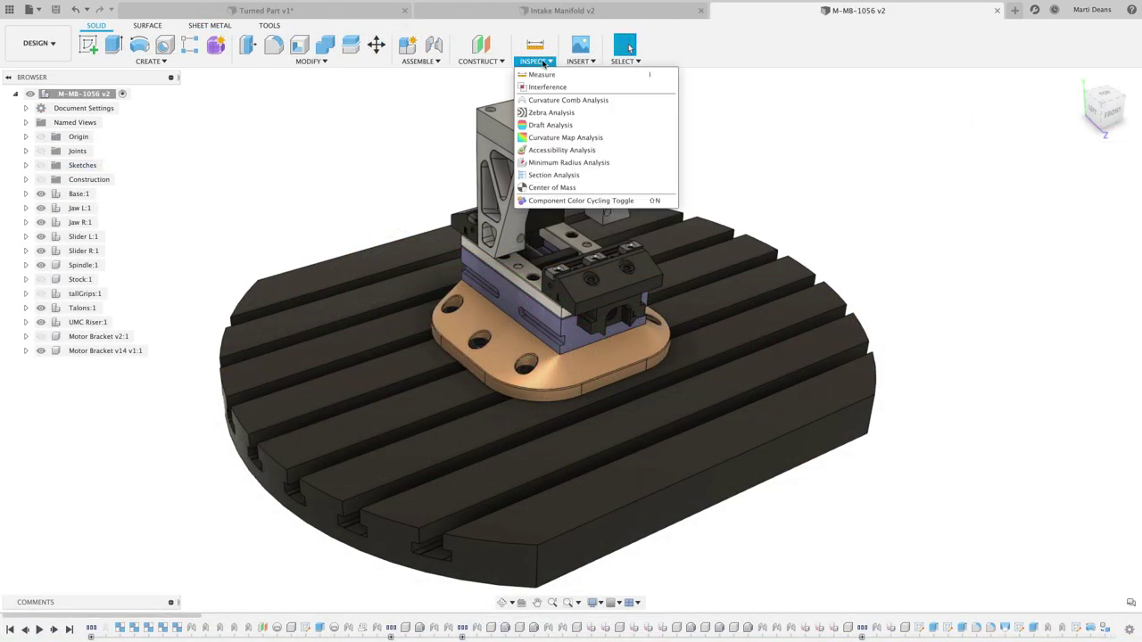
{"action": "left_click", "coordinate": [563, 201]}
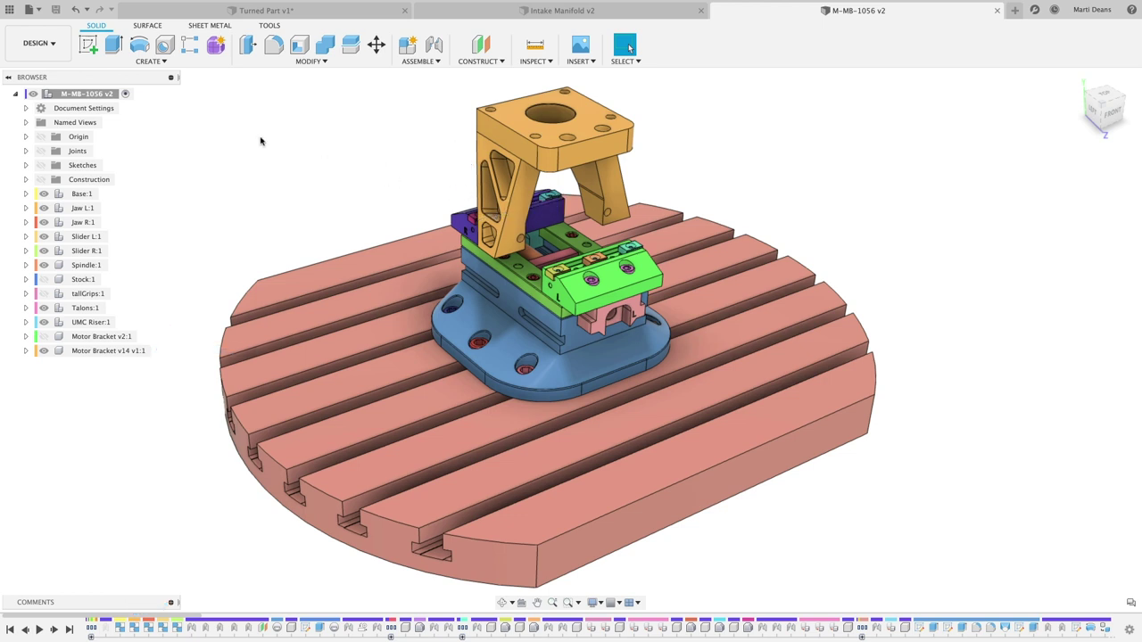
Switch the M-MB-1056 v2 document to the Manufacture workspace and deselect Setup1
{"action": "left_click", "coordinate": [53, 46]}
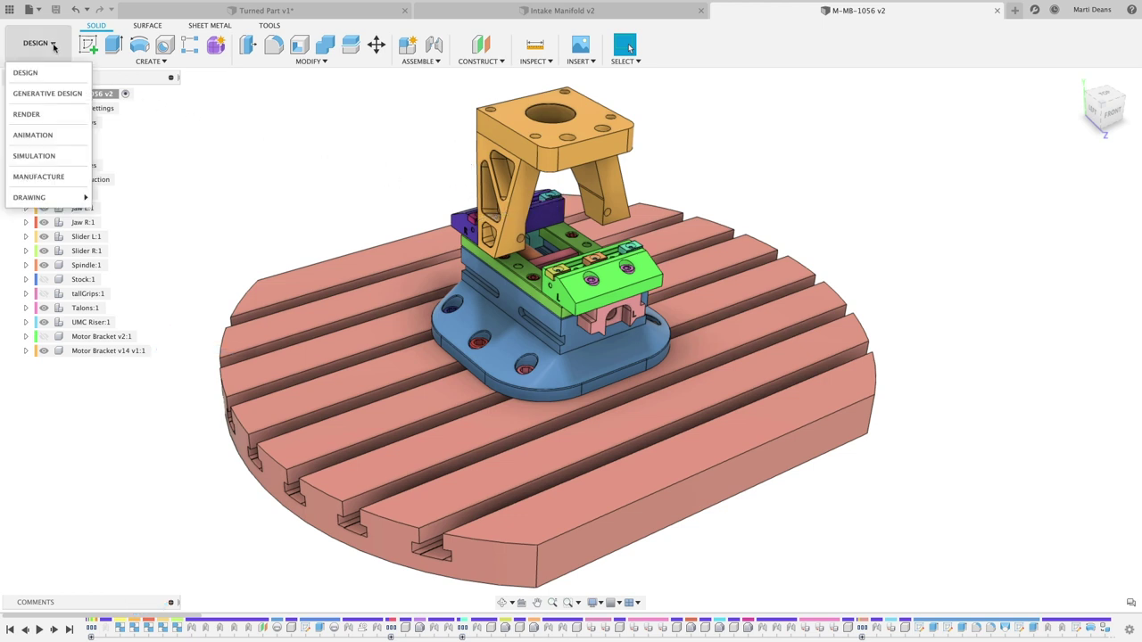
{"action": "left_click", "coordinate": [63, 176]}
{"action": "left_click", "coordinate": [711, 149]}
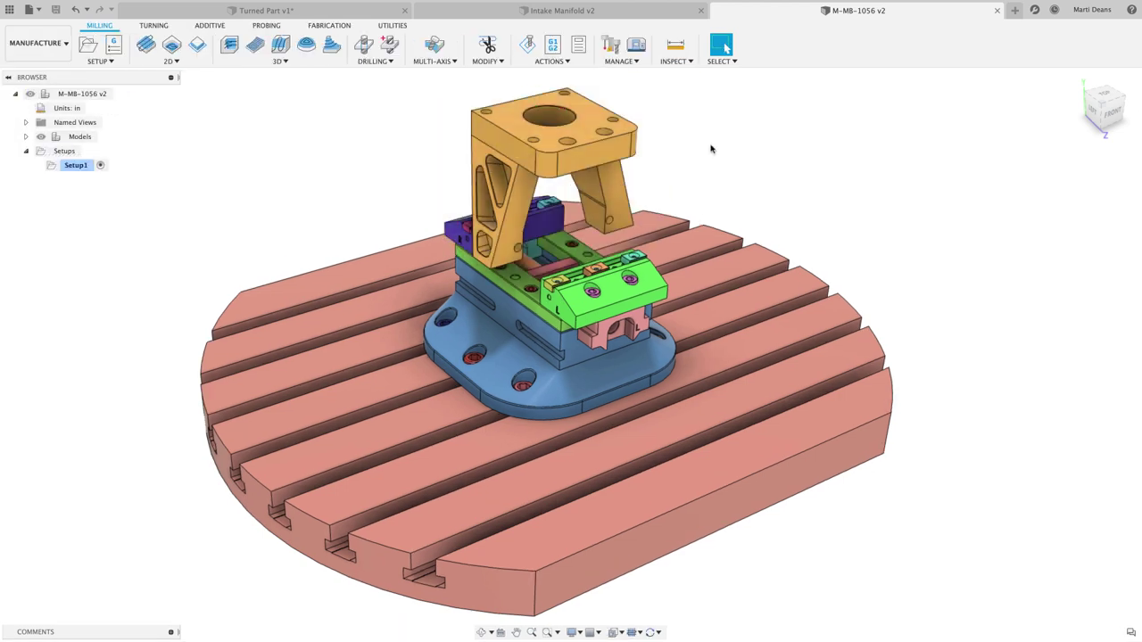
{"action": "key", "text": "shift+n"}
{"action": "key", "text": "shift+n"}
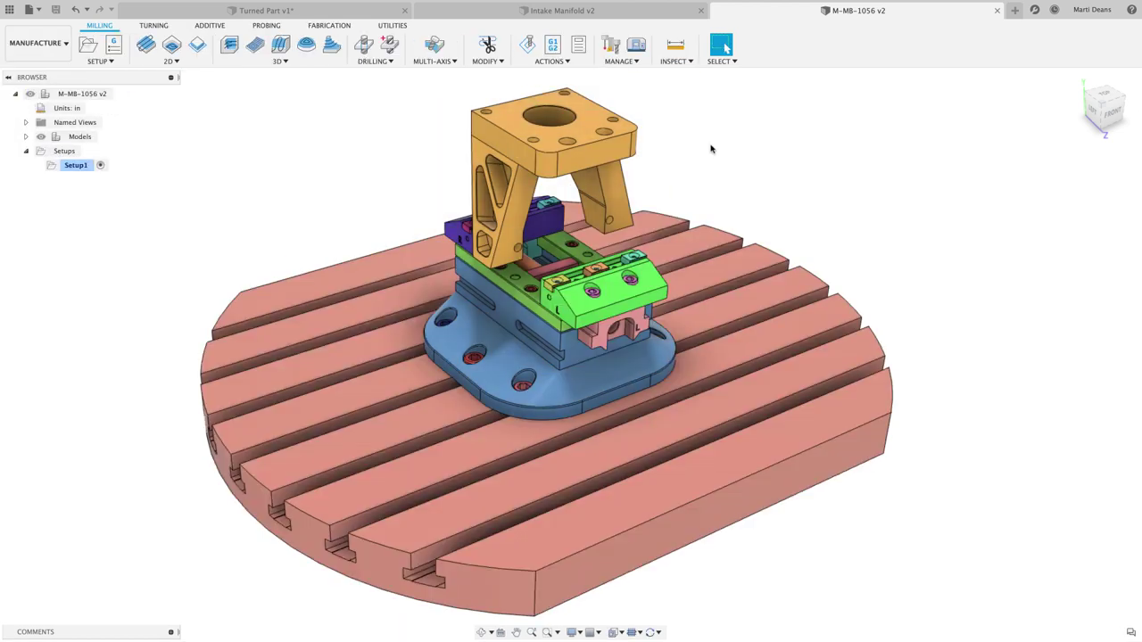